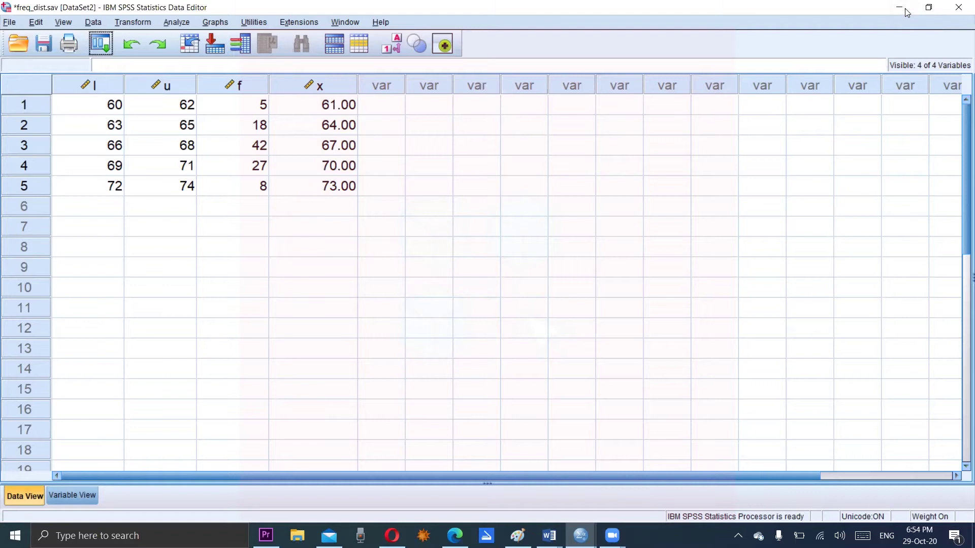
# - Pen-circle the l, u and f columns, link matching l–u values, and arrow them toward x
pyautogui.moveTo(107, 65)
pyautogui.mouseDown()
pyautogui.moveTo(141, 132)
pyautogui.moveTo(96, 67)
pyautogui.mouseUp()
pyautogui.moveTo(171, 72); pyautogui.dragTo(199, 69)
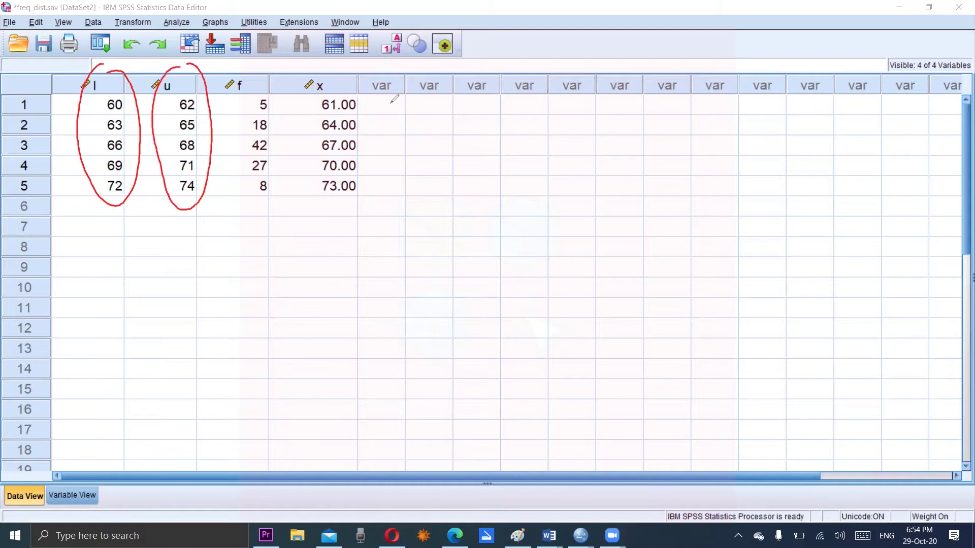
pyautogui.moveTo(128, 107)
pyautogui.mouseDown()
pyautogui.moveTo(162, 108)
pyautogui.moveTo(167, 181)
pyautogui.mouseUp()
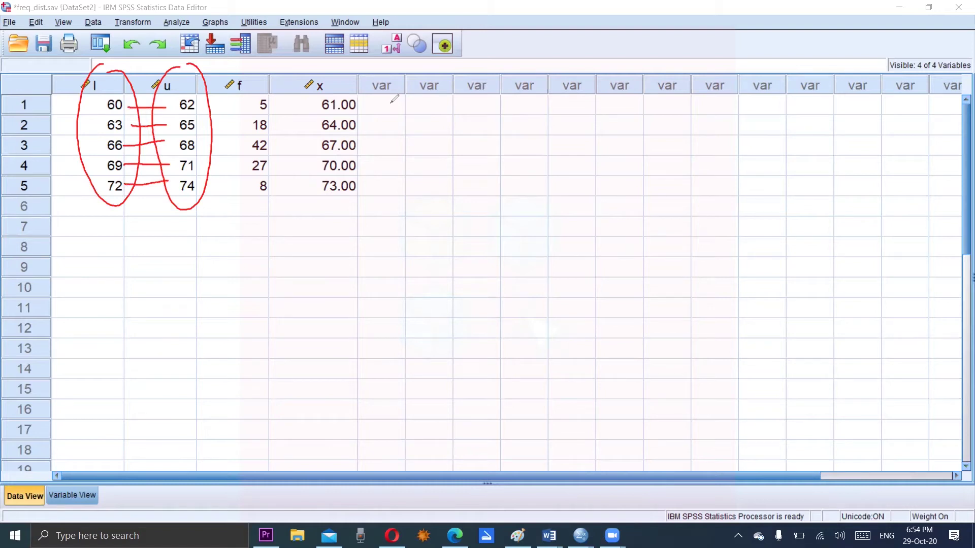
pyautogui.moveTo(268, 95)
pyautogui.mouseDown()
pyautogui.moveTo(235, 152)
pyautogui.moveTo(263, 205)
pyautogui.moveTo(267, 97)
pyautogui.mouseUp()
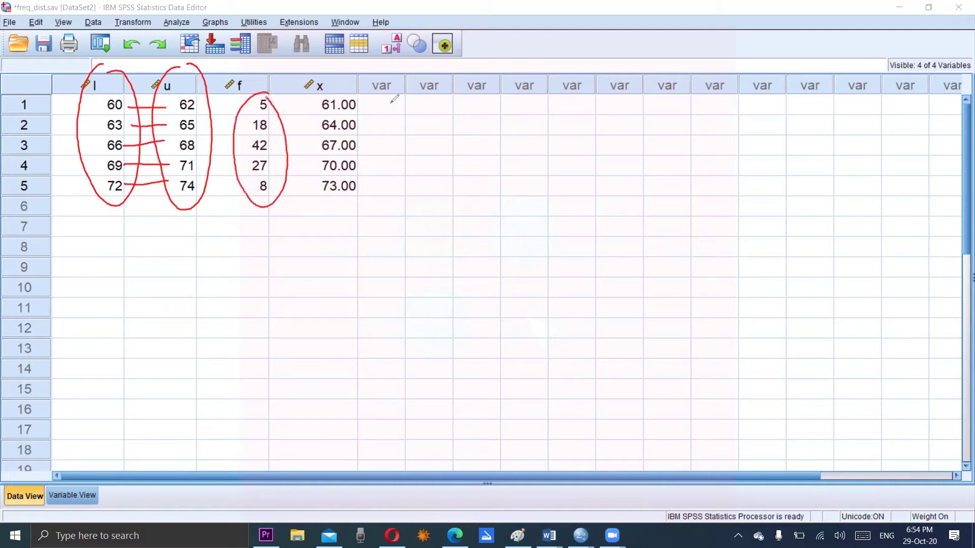
pyautogui.moveTo(122, 208)
pyautogui.mouseDown()
pyautogui.moveTo(189, 199)
pyautogui.moveTo(206, 252)
pyautogui.moveTo(349, 198)
pyautogui.mouseUp()
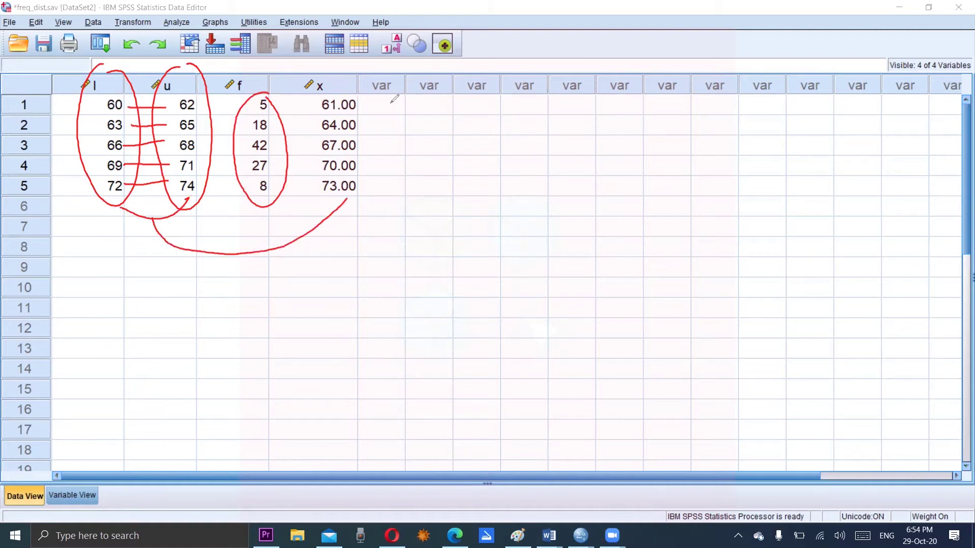
pyautogui.moveTo(327, 200); pyautogui.dragTo(347, 211)
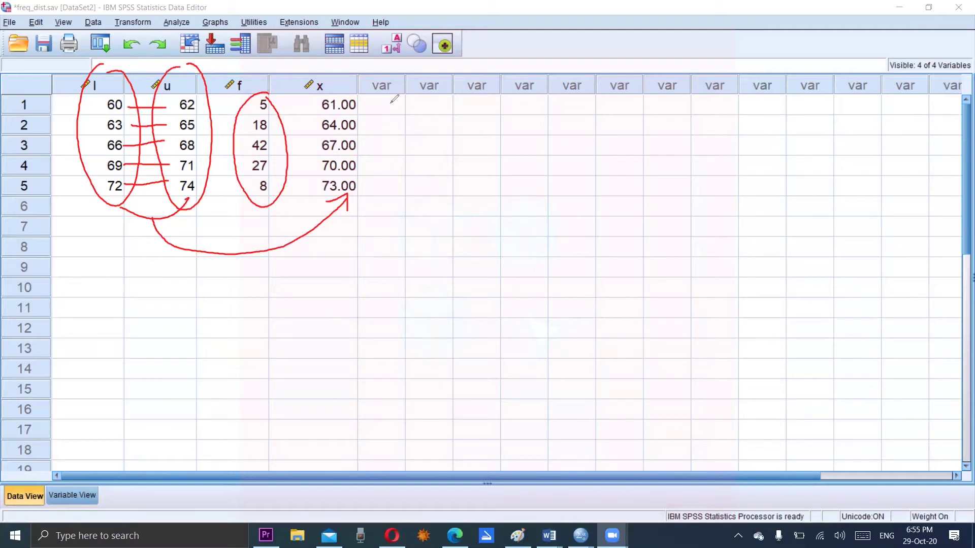
# - Handwrite the note 'Step I Define 3 variables l, u, f'
pyautogui.moveTo(427, 103)
pyautogui.mouseDown()
pyautogui.moveTo(427, 123)
pyautogui.moveTo(466, 118)
pyautogui.moveTo(466, 151)
pyautogui.moveTo(491, 123)
pyautogui.mouseUp()
pyautogui.moveTo(483, 103)
pyautogui.mouseDown()
pyautogui.moveTo(499, 103)
pyautogui.moveTo(503, 123)
pyautogui.mouseUp()
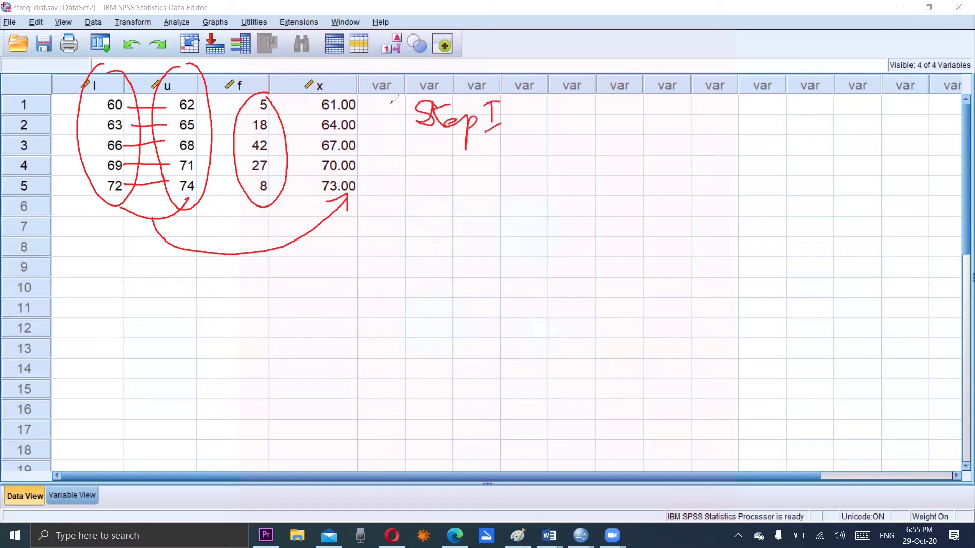
pyautogui.moveTo(548, 98)
pyautogui.mouseDown()
pyautogui.moveTo(549, 126)
pyautogui.moveTo(537, 136)
pyautogui.moveTo(577, 124)
pyautogui.moveTo(585, 150)
pyautogui.moveTo(602, 126)
pyautogui.moveTo(647, 129)
pyautogui.mouseUp()
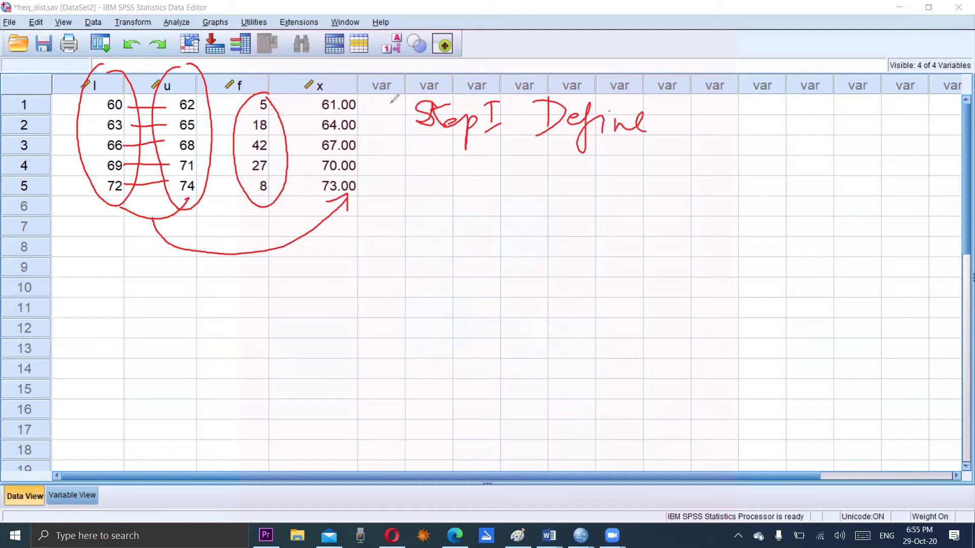
pyautogui.moveTo(692, 105); pyautogui.dragTo(700, 115)
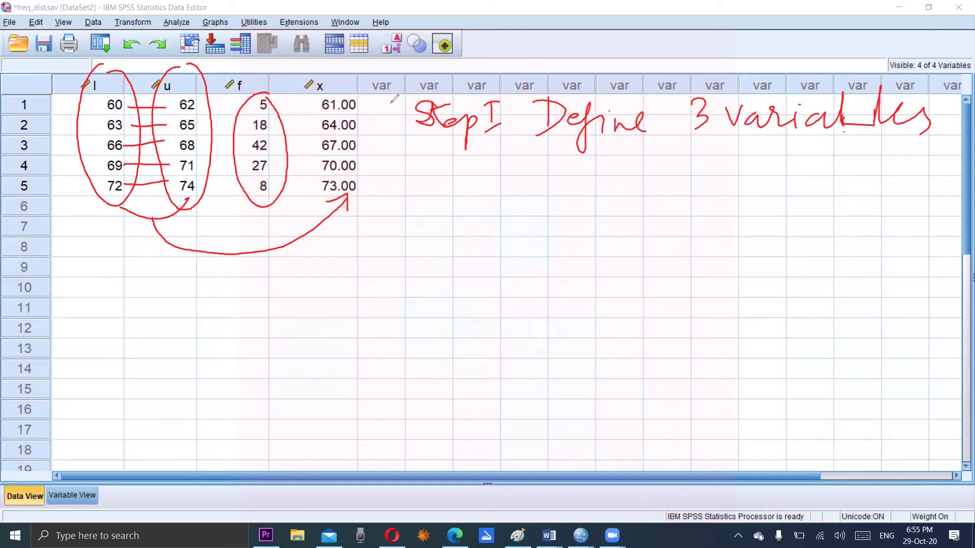
pyautogui.moveTo(533, 153); pyautogui.dragTo(552, 214)
pyautogui.moveTo(578, 183); pyautogui.dragTo(616, 209)
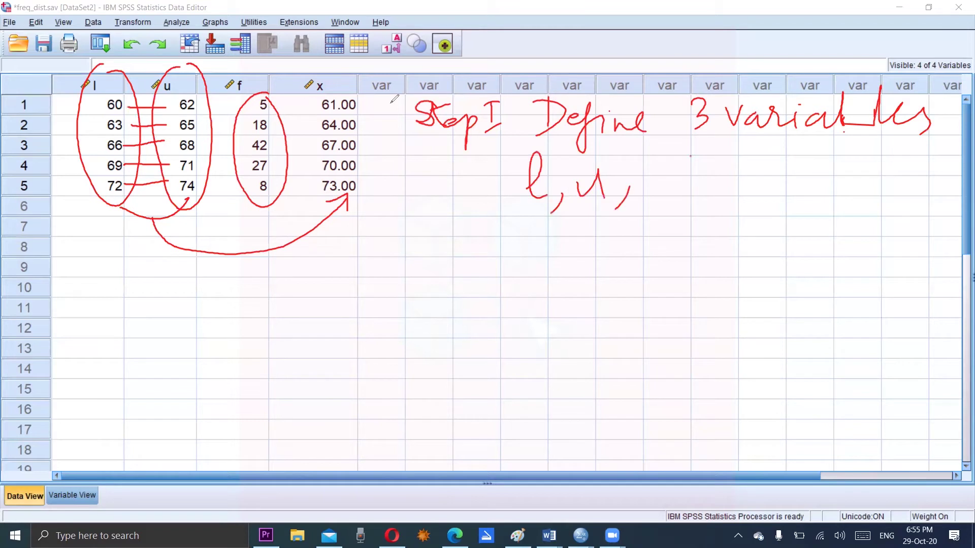
pyautogui.moveTo(663, 159); pyautogui.dragTo(649, 224)
pyautogui.moveTo(641, 189); pyautogui.dragTo(661, 182)
# - Handwrite and underline the heading 'Step-II Compute X'
pyautogui.moveTo(418, 225)
pyautogui.mouseDown()
pyautogui.moveTo(404, 266)
pyautogui.moveTo(440, 259)
pyautogui.moveTo(442, 246)
pyautogui.mouseUp()
pyautogui.moveTo(448, 254)
pyautogui.mouseDown()
pyautogui.moveTo(472, 278)
pyautogui.moveTo(495, 247)
pyautogui.mouseUp()
pyautogui.moveTo(507, 232)
pyautogui.mouseDown()
pyautogui.moveTo(509, 253)
pyautogui.moveTo(525, 256)
pyautogui.moveTo(535, 228)
pyautogui.mouseUp()
pyautogui.moveTo(503, 262); pyautogui.dragTo(525, 258)
pyautogui.moveTo(580, 235)
pyautogui.mouseDown()
pyautogui.moveTo(577, 268)
pyautogui.moveTo(636, 259)
pyautogui.mouseUp()
pyautogui.moveTo(634, 256)
pyautogui.mouseDown()
pyautogui.moveTo(637, 288)
pyautogui.moveTo(695, 243)
pyautogui.moveTo(733, 265)
pyautogui.mouseUp()
pyautogui.moveTo(794, 235); pyautogui.dragTo(764, 271)
pyautogui.moveTo(761, 239); pyautogui.dragTo(801, 271)
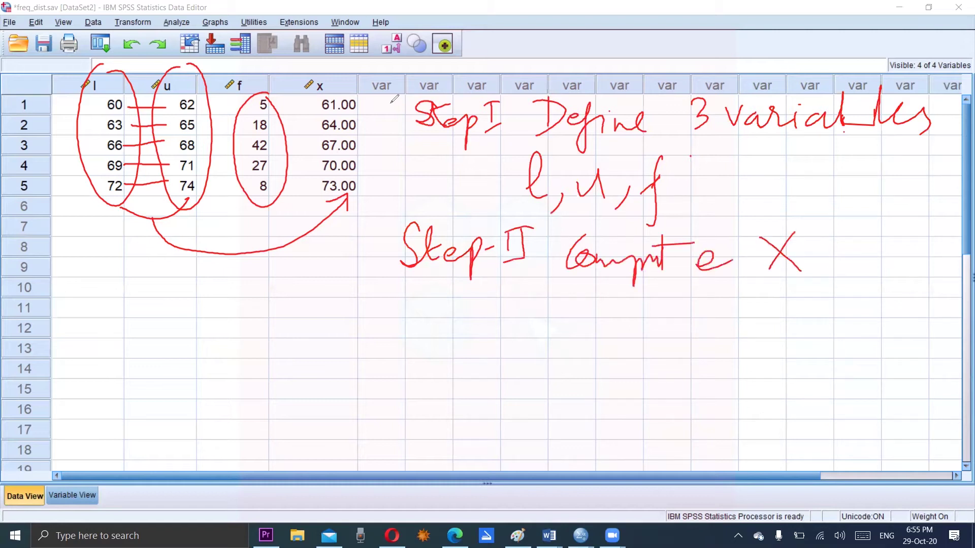
pyautogui.moveTo(395, 286); pyautogui.dragTo(532, 276)
# - Handwrite the path 'Transform → Compute var →' below the Step-II heading
pyautogui.moveTo(64, 306)
pyautogui.mouseDown()
pyautogui.moveTo(113, 305)
pyautogui.moveTo(87, 355)
pyautogui.moveTo(147, 345)
pyautogui.mouseUp()
pyautogui.moveTo(147, 343); pyautogui.dragTo(336, 336)
pyautogui.moveTo(358, 320)
pyautogui.mouseDown()
pyautogui.moveTo(401, 342)
pyautogui.moveTo(439, 342)
pyautogui.moveTo(452, 365)
pyautogui.mouseUp()
pyautogui.moveTo(453, 332)
pyautogui.mouseDown()
pyautogui.moveTo(492, 310)
pyautogui.moveTo(524, 335)
pyautogui.mouseUp()
pyautogui.moveTo(545, 328); pyautogui.dragTo(629, 335)
pyautogui.moveTo(637, 335); pyautogui.dragTo(664, 335)
pyautogui.moveTo(79, 371)
pyautogui.mouseDown()
pyautogui.moveTo(78, 412)
pyautogui.moveTo(82, 393)
pyautogui.moveTo(126, 393)
pyautogui.moveTo(152, 409)
pyautogui.moveTo(156, 448)
pyautogui.mouseUp()
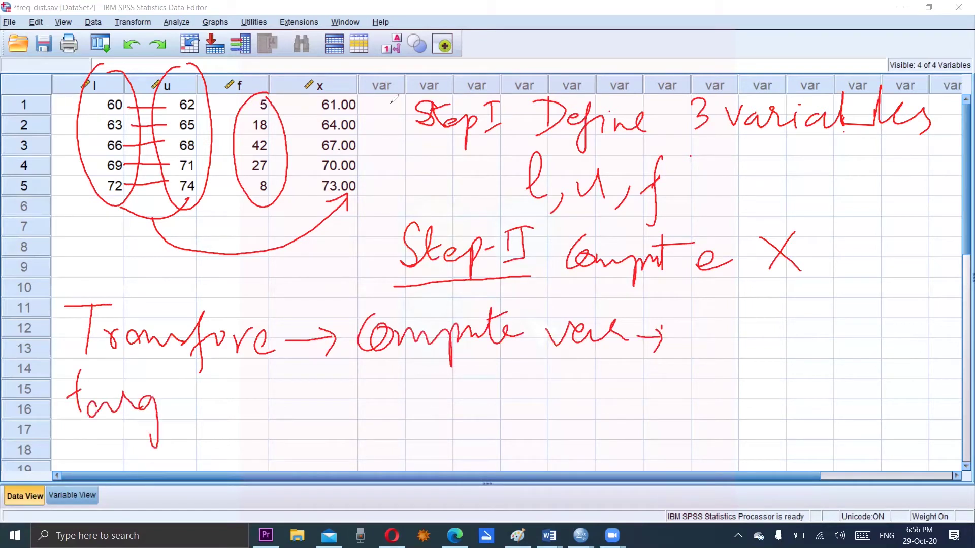
# - Handwrite 'target' with a boxed X followed by an arrow
pyautogui.moveTo(169, 399); pyautogui.dragTo(179, 419)
pyautogui.moveTo(191, 381)
pyautogui.mouseDown()
pyautogui.moveTo(207, 418)
pyautogui.moveTo(204, 401)
pyautogui.moveTo(240, 422)
pyautogui.mouseUp()
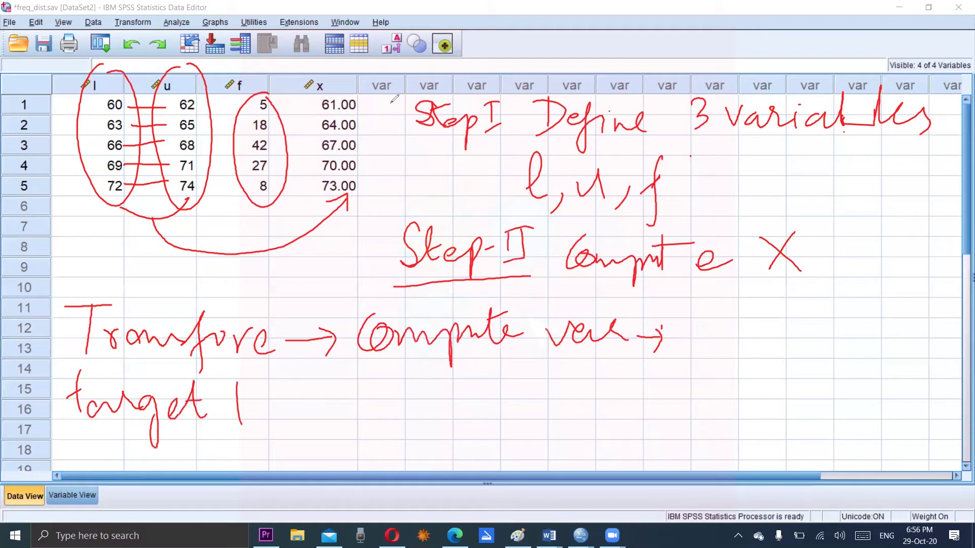
pyautogui.moveTo(235, 384)
pyautogui.mouseDown()
pyautogui.moveTo(308, 377)
pyautogui.moveTo(315, 425)
pyautogui.mouseUp()
pyautogui.moveTo(236, 423); pyautogui.dragTo(321, 424)
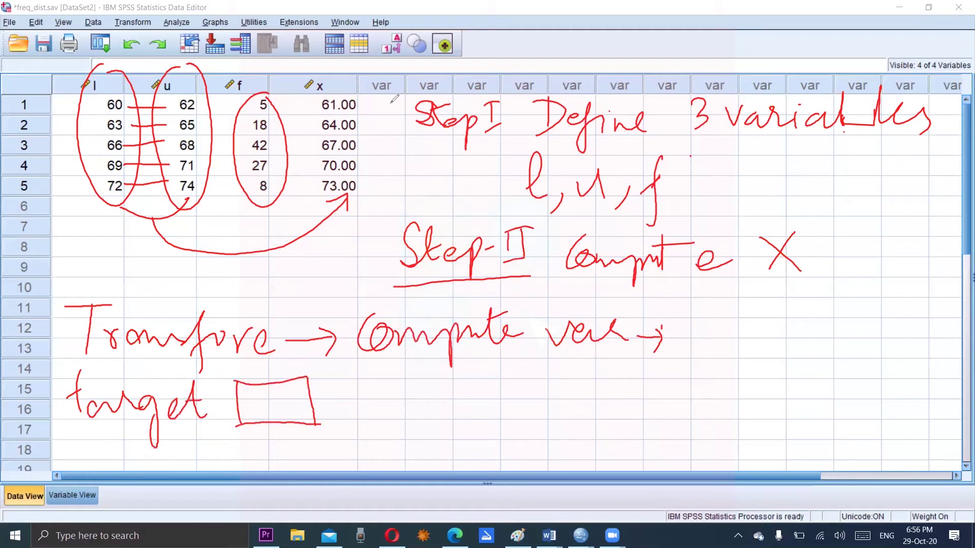
pyautogui.moveTo(261, 393)
pyautogui.mouseDown()
pyautogui.moveTo(281, 421)
pyautogui.moveTo(259, 421)
pyautogui.mouseUp()
pyautogui.moveTo(322, 400); pyautogui.dragTo(375, 398)
pyautogui.moveTo(375, 397); pyautogui.dragTo(354, 415)
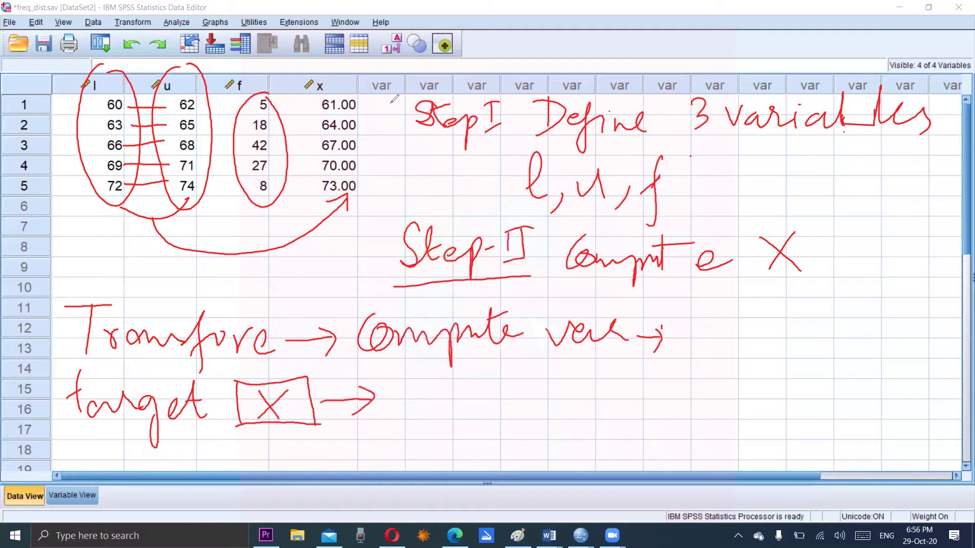
pyautogui.moveTo(409, 379)
pyautogui.mouseDown()
pyautogui.moveTo(410, 411)
pyautogui.moveTo(430, 379)
pyautogui.moveTo(425, 393)
pyautogui.mouseUp()
# - Handwrite the word 'Expression:' after the arrow
pyautogui.moveTo(412, 405)
pyautogui.mouseDown()
pyautogui.moveTo(459, 407)
pyautogui.moveTo(444, 421)
pyautogui.mouseUp()
pyautogui.moveTo(460, 398); pyautogui.dragTo(461, 434)
pyautogui.moveTo(459, 392)
pyautogui.mouseDown()
pyautogui.moveTo(471, 411)
pyautogui.moveTo(544, 414)
pyautogui.mouseUp()
pyautogui.moveTo(550, 393)
pyautogui.mouseDown()
pyautogui.moveTo(556, 419)
pyautogui.moveTo(587, 415)
pyautogui.mouseUp()
pyautogui.moveTo(603, 387); pyautogui.dragTo(610, 416)
# - Handwrite the formula (l + u)/2 followed by '→ ok'
pyautogui.moveTo(650, 380); pyautogui.dragTo(652, 428)
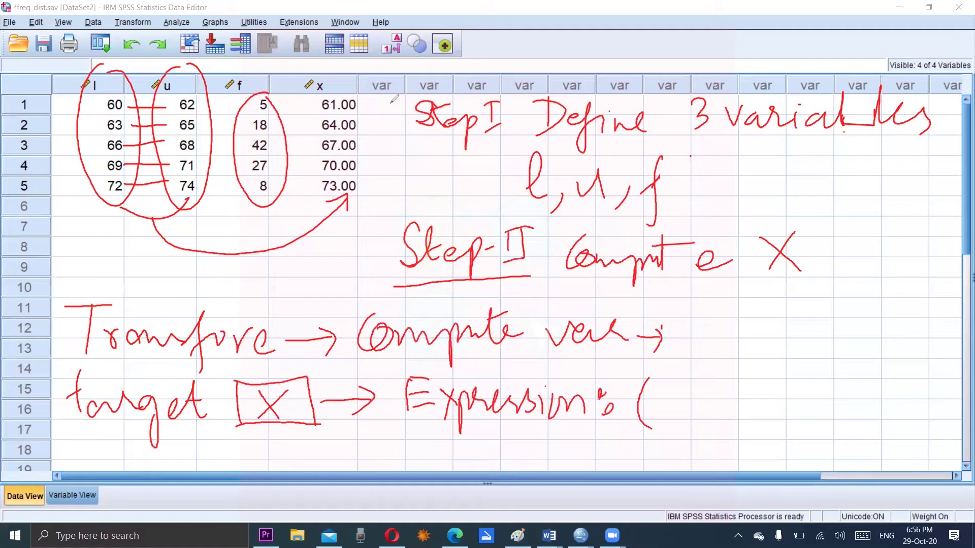
pyautogui.moveTo(662, 378)
pyautogui.mouseDown()
pyautogui.moveTo(663, 420)
pyautogui.moveTo(725, 399)
pyautogui.moveTo(712, 416)
pyautogui.mouseUp()
pyautogui.moveTo(745, 387)
pyautogui.mouseDown()
pyautogui.moveTo(754, 414)
pyautogui.moveTo(774, 415)
pyautogui.mouseUp()
pyautogui.moveTo(777, 367); pyautogui.dragTo(793, 428)
pyautogui.moveTo(838, 368); pyautogui.dragTo(808, 426)
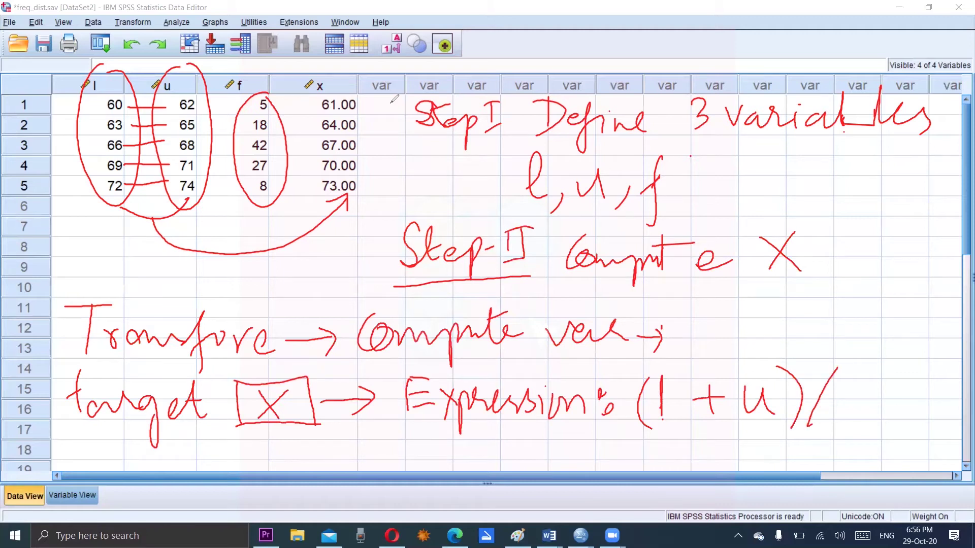
pyautogui.moveTo(827, 394)
pyautogui.mouseDown()
pyautogui.moveTo(841, 427)
pyautogui.moveTo(898, 412)
pyautogui.moveTo(890, 431)
pyautogui.mouseUp()
pyautogui.moveTo(914, 389)
pyautogui.mouseDown()
pyautogui.moveTo(918, 424)
pyautogui.moveTo(953, 424)
pyautogui.mouseUp()
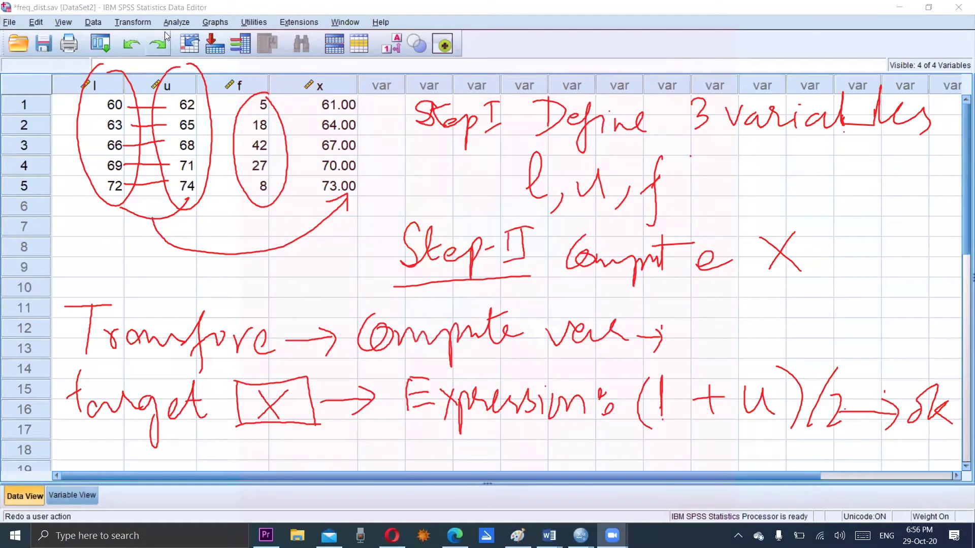
# - In Compute Variable, set target x with numeric expression (l+u)/2 and run it
pyautogui.click(133, 22)
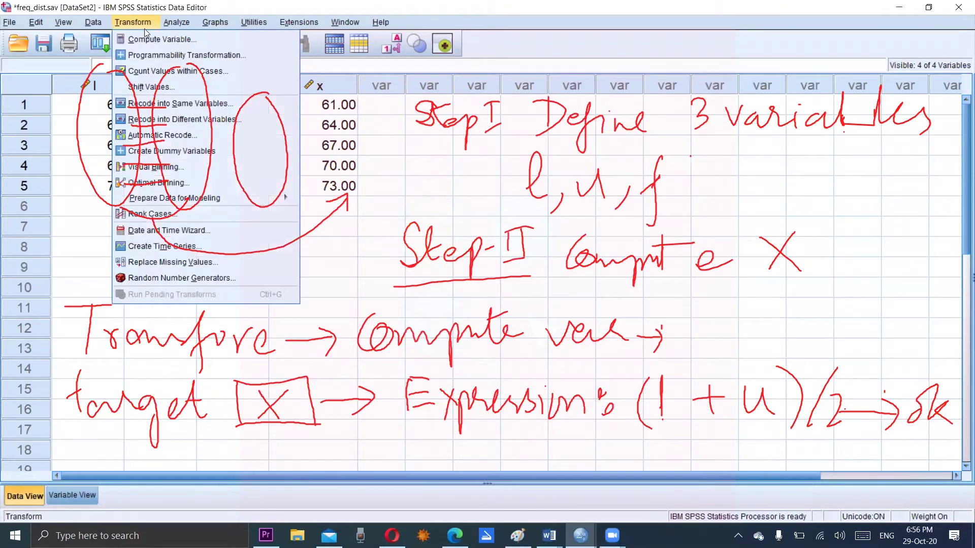
pyautogui.click(159, 40)
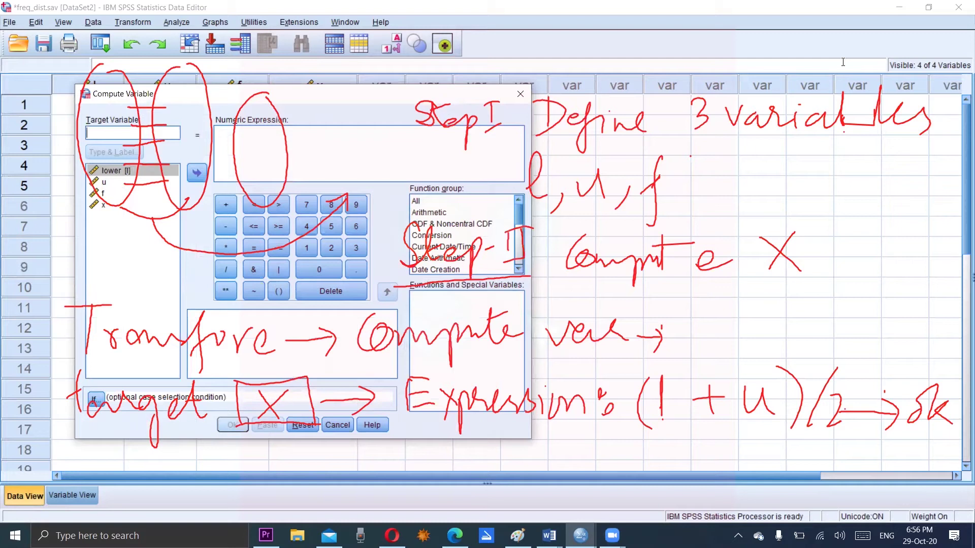
pyautogui.click(109, 130)
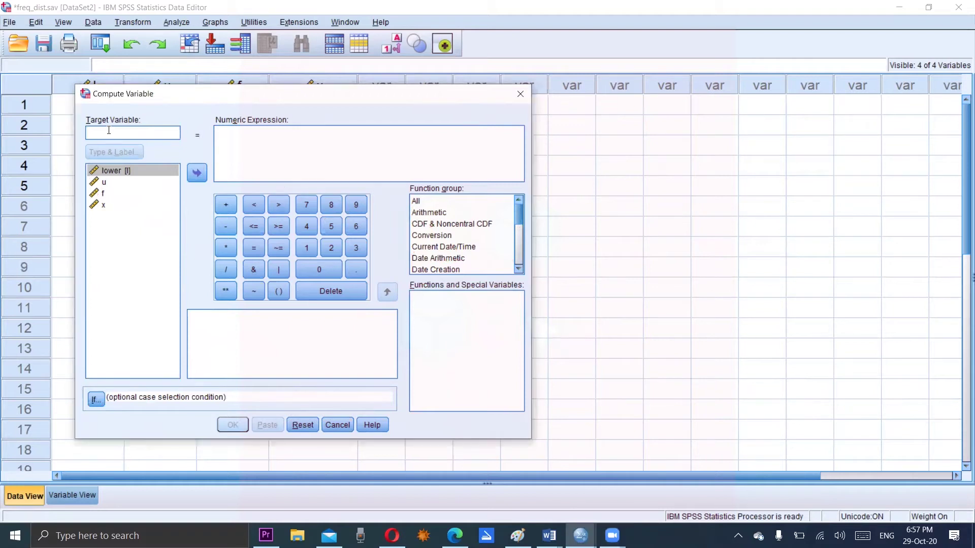
pyautogui.write('x')
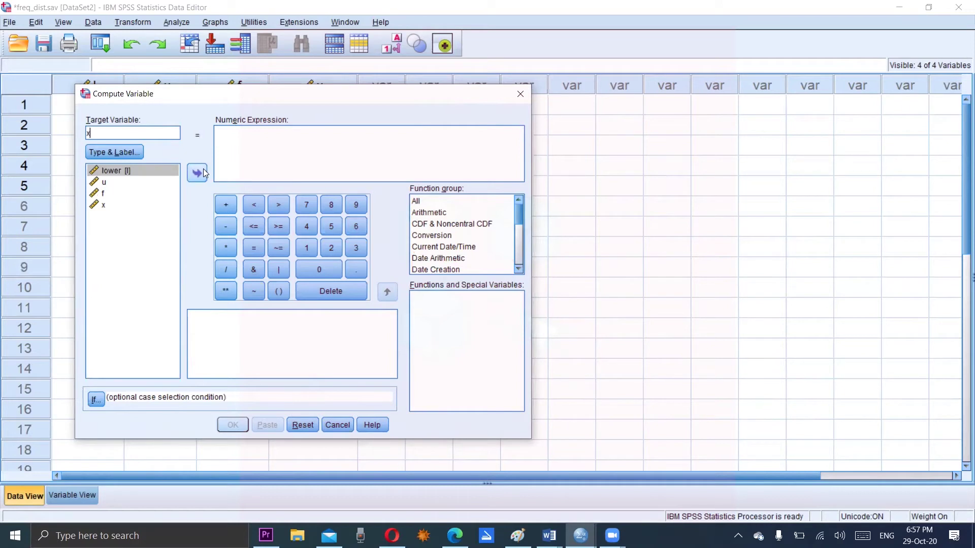
pyautogui.click(226, 133)
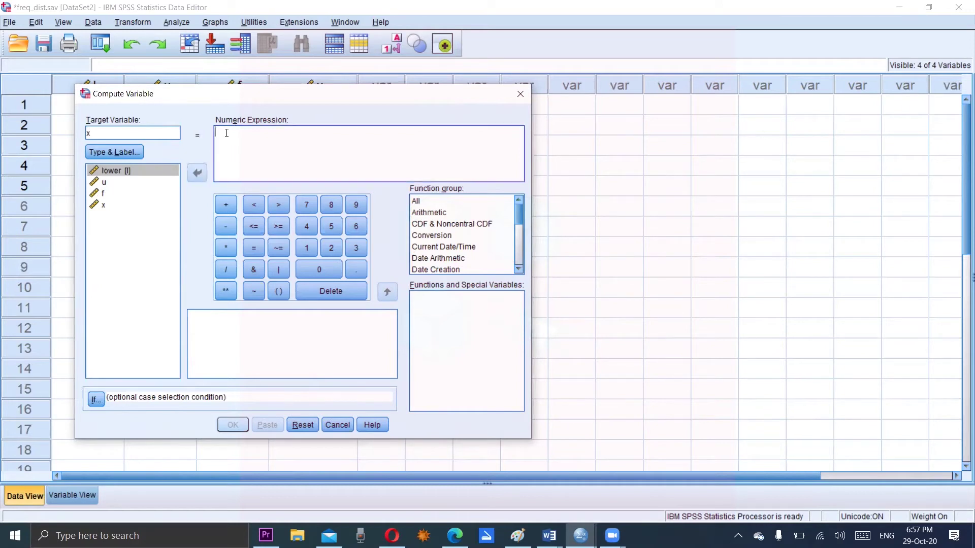
pyautogui.write('0')
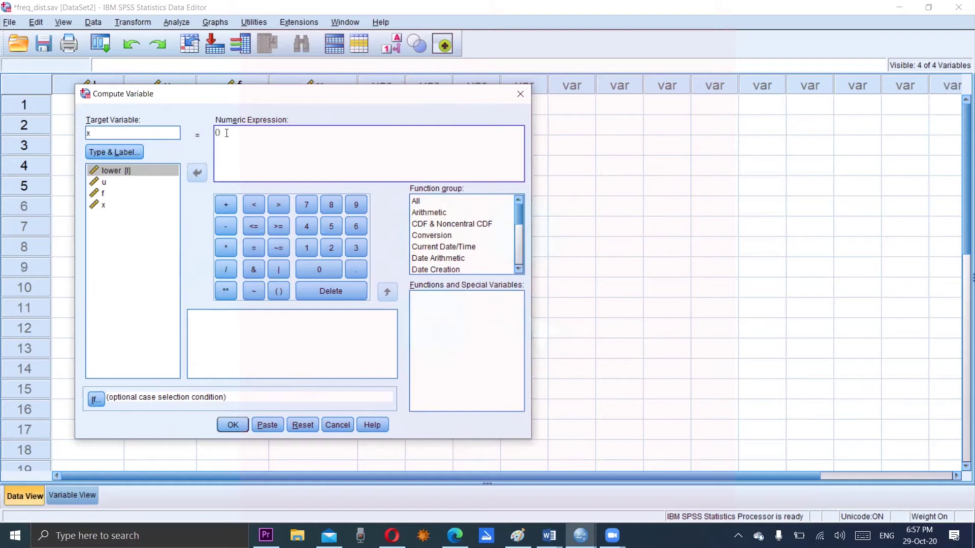
pyautogui.write('/')
pyautogui.write('2')
pyautogui.press('Left')
pyautogui.press('Left')
pyautogui.write('l+')
pyautogui.doubleClick(107, 183)
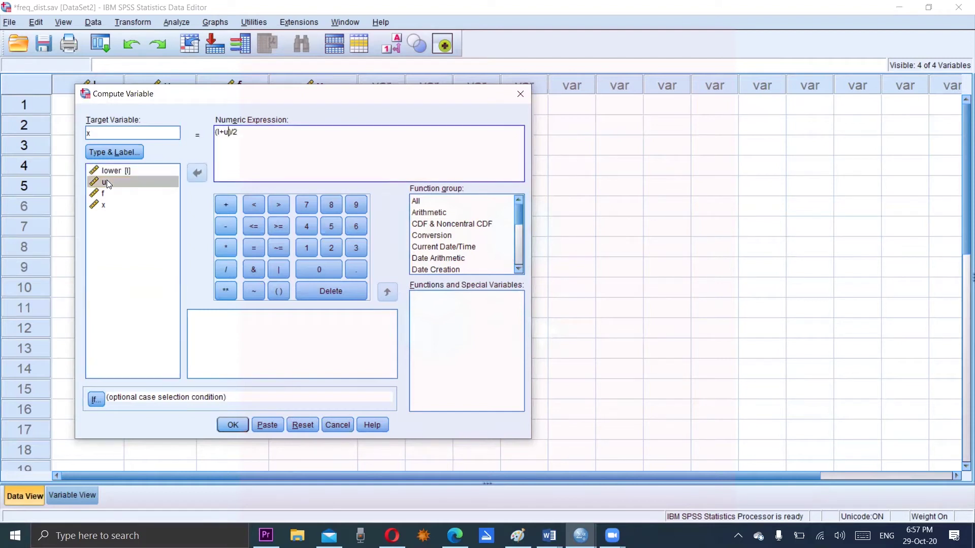
pyautogui.click(232, 425)
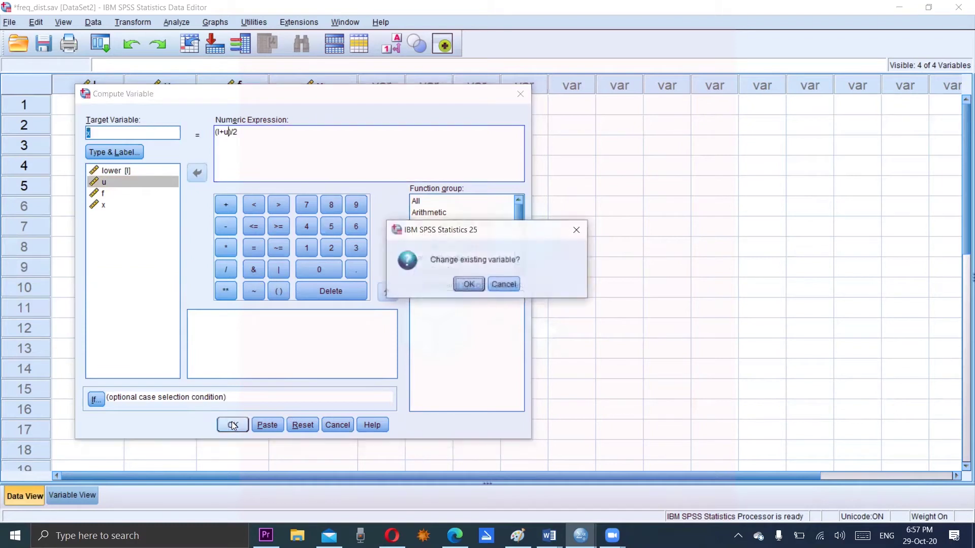
# - Confirm replacing the existing x values and minimize the Output Viewer
pyautogui.click(470, 284)
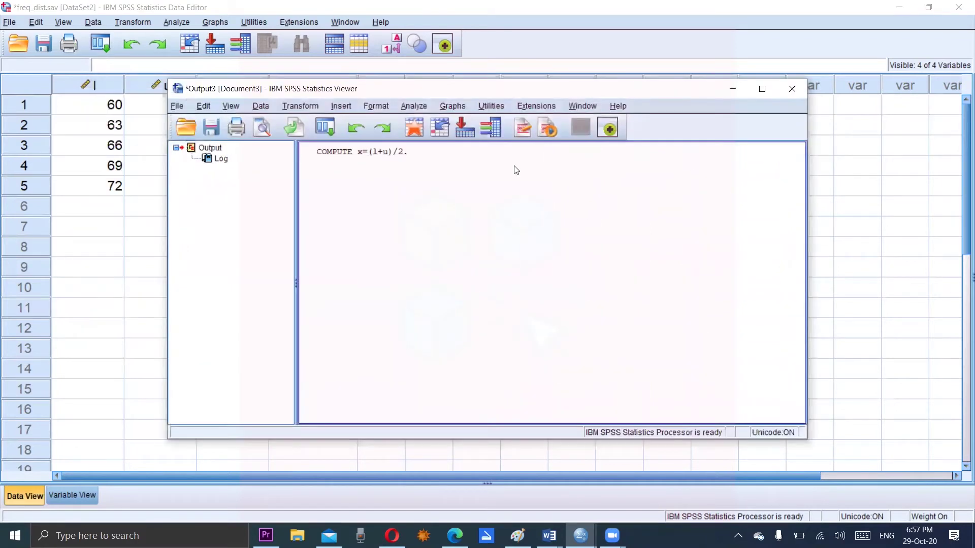
pyautogui.click(734, 89)
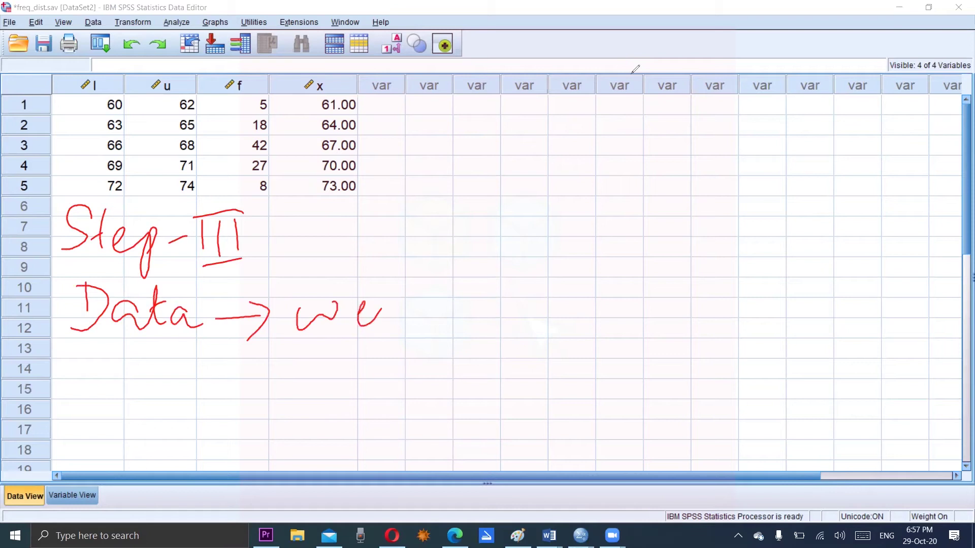
# - Handwrite the Step-III note 'Data → weight cases → var f → ok'
pyautogui.moveTo(381, 305); pyautogui.dragTo(414, 366)
pyautogui.moveTo(417, 320)
pyautogui.mouseDown()
pyautogui.moveTo(480, 324)
pyautogui.moveTo(478, 302)
pyautogui.moveTo(536, 327)
pyautogui.moveTo(619, 334)
pyautogui.mouseUp()
pyautogui.moveTo(626, 324)
pyautogui.mouseDown()
pyautogui.moveTo(693, 323)
pyautogui.moveTo(692, 334)
pyautogui.mouseUp()
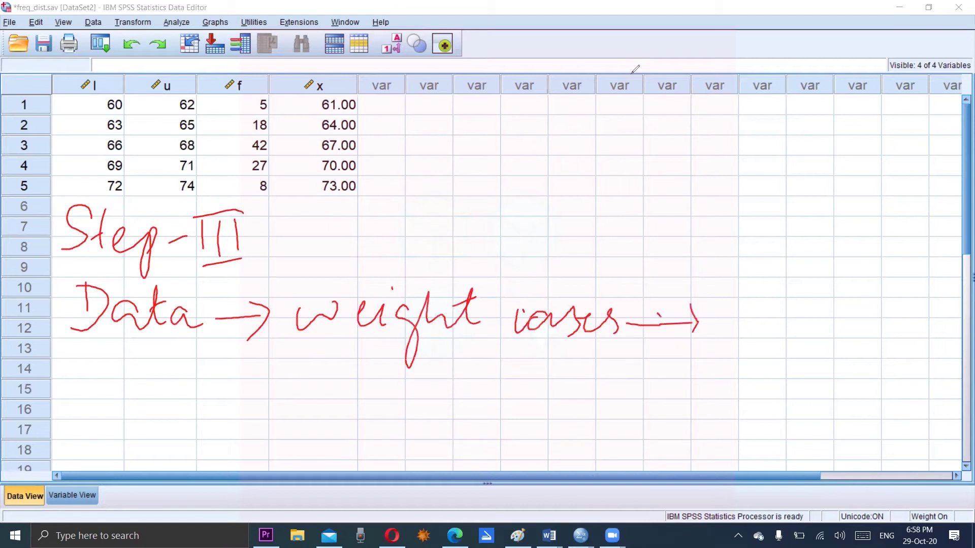
pyautogui.moveTo(80, 384)
pyautogui.mouseDown()
pyautogui.moveTo(135, 397)
pyautogui.moveTo(204, 391)
pyautogui.moveTo(247, 421)
pyautogui.mouseUp()
pyautogui.moveTo(239, 369)
pyautogui.mouseDown()
pyautogui.moveTo(387, 367)
pyautogui.moveTo(395, 431)
pyautogui.mouseUp()
pyautogui.moveTo(238, 431); pyautogui.dragTo(375, 434)
pyautogui.moveTo(298, 379)
pyautogui.mouseDown()
pyautogui.moveTo(279, 423)
pyautogui.moveTo(300, 396)
pyautogui.mouseUp()
pyautogui.moveTo(407, 408)
pyautogui.mouseDown()
pyautogui.moveTo(478, 397)
pyautogui.moveTo(449, 419)
pyautogui.mouseUp()
pyautogui.moveTo(525, 396); pyautogui.dragTo(524, 426)
pyautogui.moveTo(555, 380); pyautogui.dragTo(561, 430)
pyautogui.moveTo(573, 396); pyautogui.dragTo(591, 424)
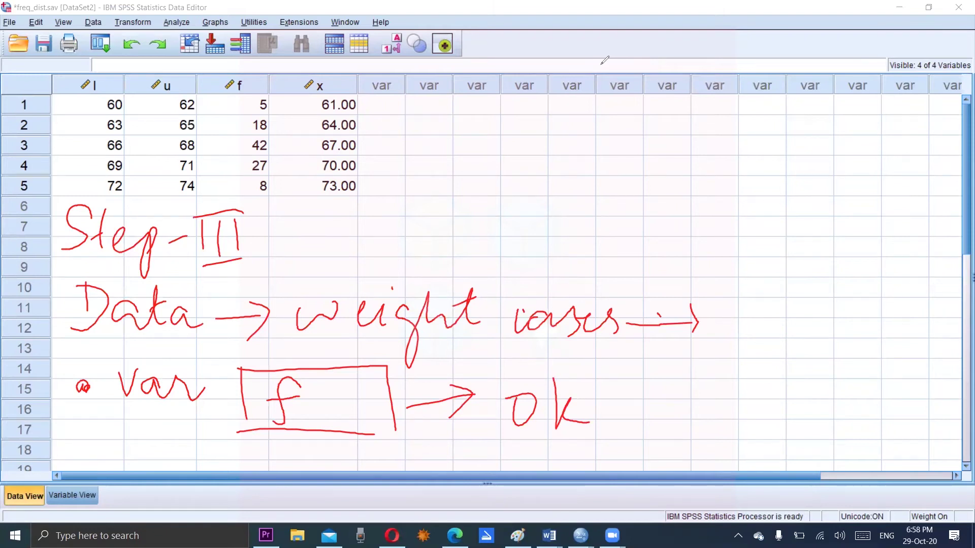
# - In Weight Cases, reset, weight cases by frequency variable f, apply, and minimize the Output Viewer
pyautogui.click(92, 21)
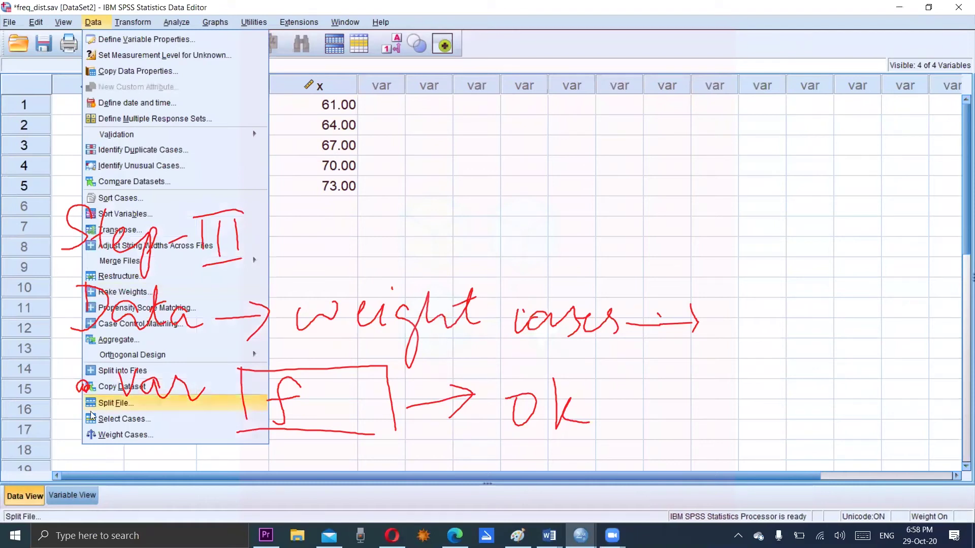
pyautogui.click(111, 434)
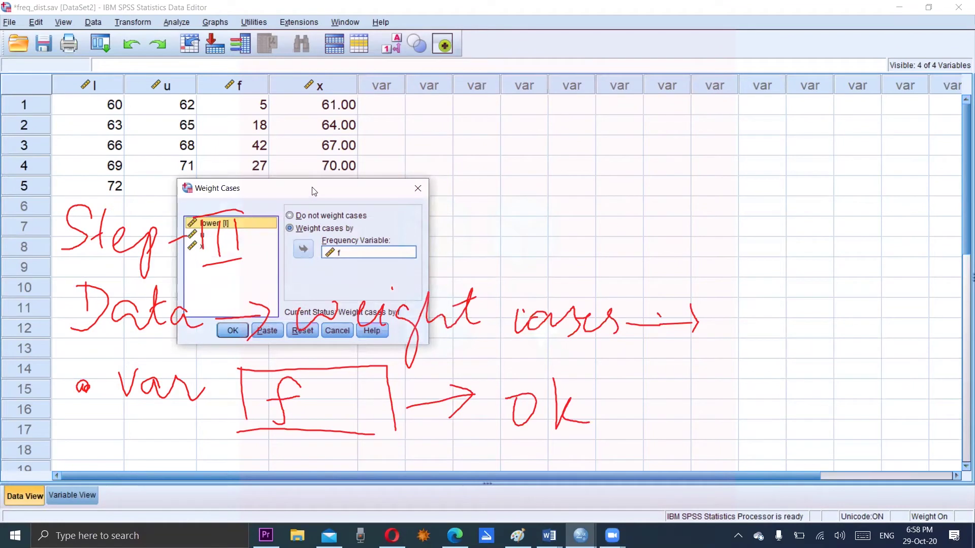
pyautogui.moveTo(312, 191); pyautogui.dragTo(520, 118)
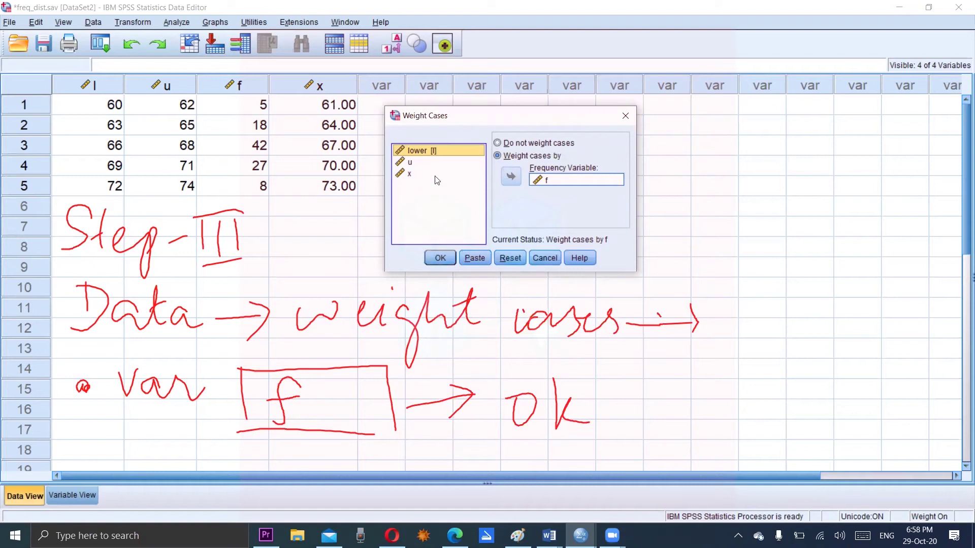
pyautogui.click(509, 258)
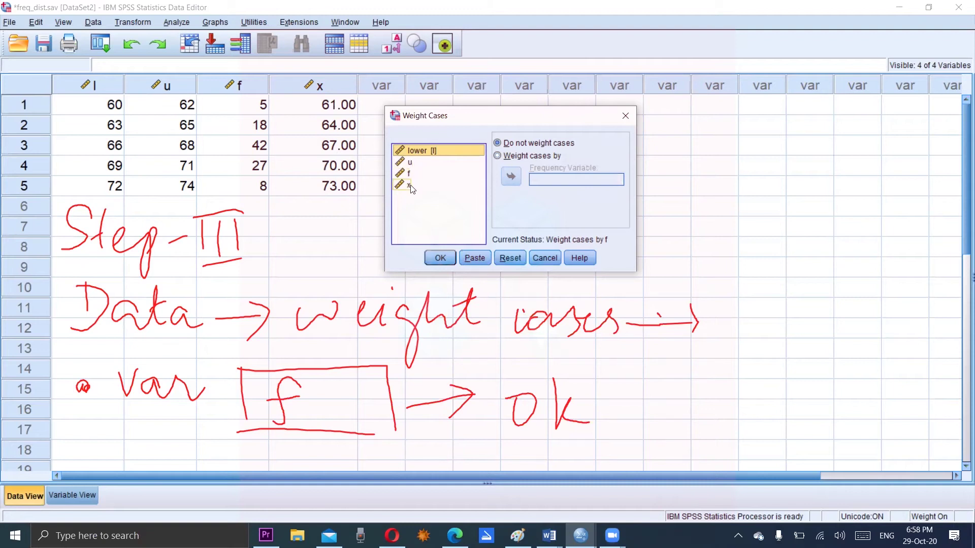
pyautogui.click(498, 156)
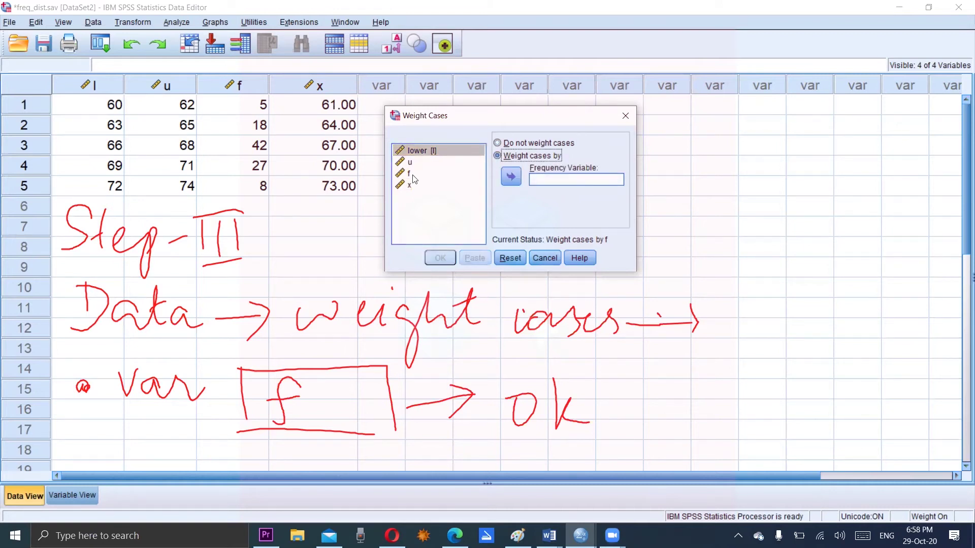
pyautogui.doubleClick(410, 174)
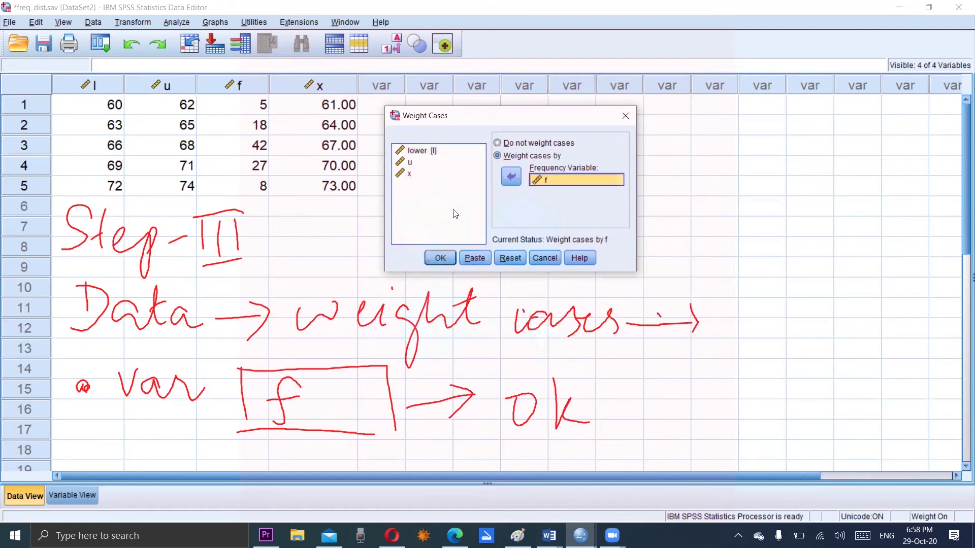
pyautogui.click(444, 259)
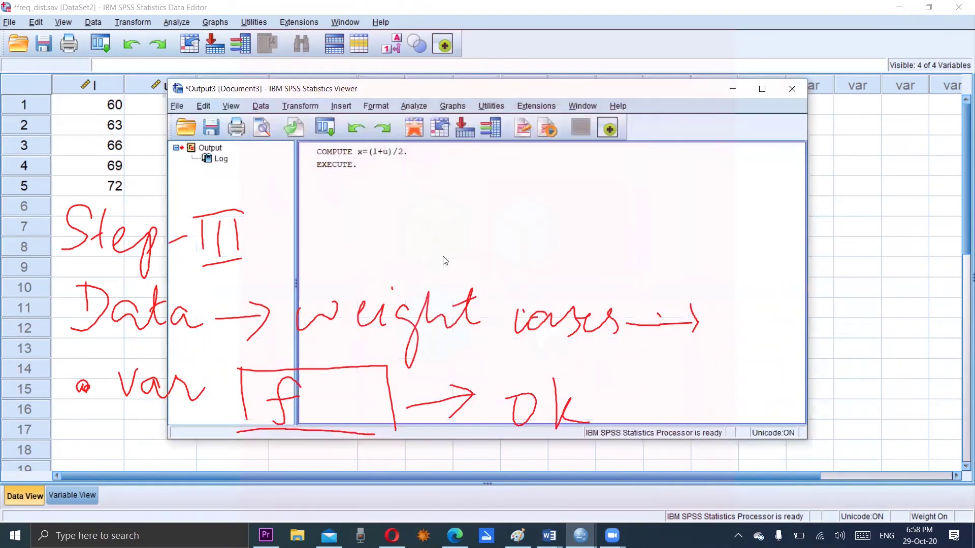
pyautogui.click(735, 89)
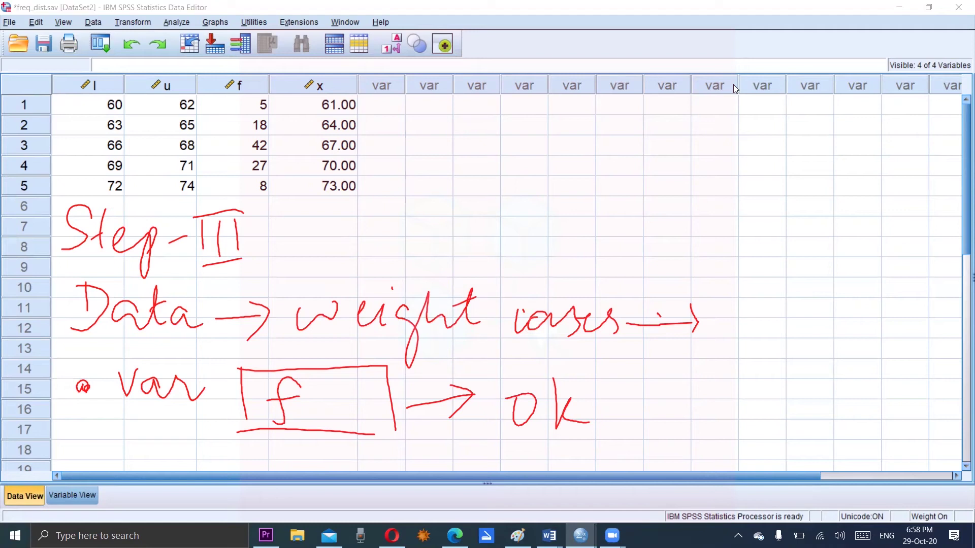
pyautogui.press('Escape')
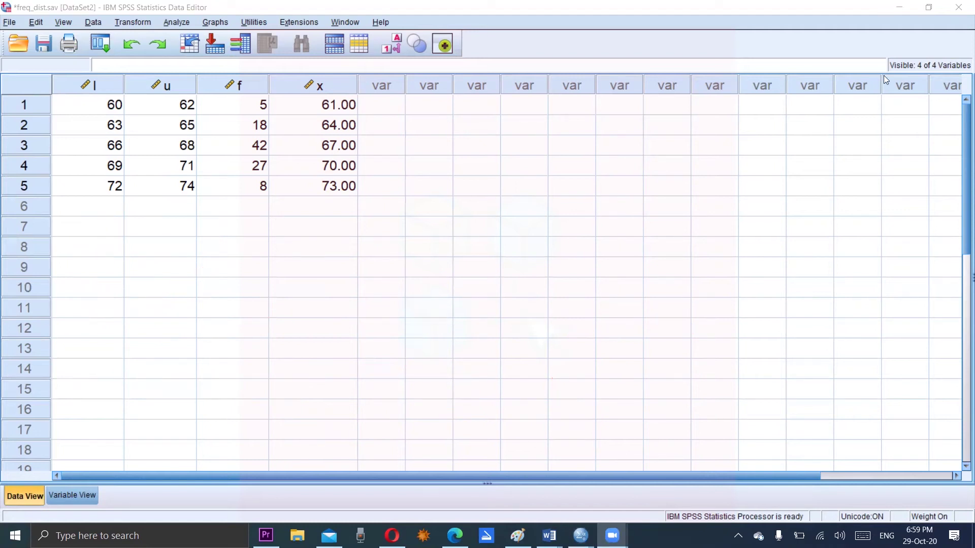
pyautogui.moveTo(77, 207)
pyautogui.mouseDown()
pyautogui.moveTo(61, 246)
pyautogui.moveTo(121, 237)
pyautogui.mouseUp()
pyautogui.moveTo(130, 223)
pyautogui.mouseDown()
pyautogui.moveTo(138, 272)
pyautogui.moveTo(156, 243)
pyautogui.mouseUp()
pyautogui.moveTo(187, 211); pyautogui.dragTo(189, 238)
pyautogui.moveTo(196, 220)
pyautogui.mouseDown()
pyautogui.moveTo(219, 218)
pyautogui.moveTo(184, 220)
pyautogui.moveTo(222, 216)
pyautogui.mouseUp()
pyautogui.moveTo(192, 251); pyautogui.dragTo(227, 245)
pyautogui.moveTo(65, 271); pyautogui.dragTo(226, 272)
pyautogui.moveTo(98, 313)
pyautogui.mouseDown()
pyautogui.moveTo(106, 285)
pyautogui.moveTo(123, 326)
pyautogui.mouseUp()
pyautogui.moveTo(99, 306)
pyautogui.mouseDown()
pyautogui.moveTo(165, 327)
pyautogui.moveTo(184, 294)
pyautogui.moveTo(200, 324)
pyautogui.moveTo(214, 314)
pyautogui.mouseUp()
pyautogui.moveTo(218, 312)
pyautogui.mouseDown()
pyautogui.moveTo(206, 366)
pyautogui.moveTo(283, 315)
pyautogui.moveTo(269, 324)
pyautogui.moveTo(368, 313)
pyautogui.moveTo(348, 338)
pyautogui.mouseUp()
pyautogui.moveTo(396, 287)
pyautogui.mouseDown()
pyautogui.moveTo(400, 326)
pyautogui.moveTo(381, 336)
pyautogui.mouseUp()
pyautogui.moveTo(428, 314)
pyautogui.mouseDown()
pyautogui.moveTo(450, 329)
pyautogui.moveTo(536, 323)
pyautogui.mouseUp()
pyautogui.moveTo(542, 304)
pyautogui.mouseDown()
pyautogui.moveTo(546, 352)
pyautogui.moveTo(565, 330)
pyautogui.mouseUp()
pyautogui.moveTo(573, 278); pyautogui.dragTo(573, 316)
pyautogui.moveTo(566, 305)
pyautogui.mouseDown()
pyautogui.moveTo(586, 324)
pyautogui.moveTo(638, 313)
pyautogui.mouseUp()
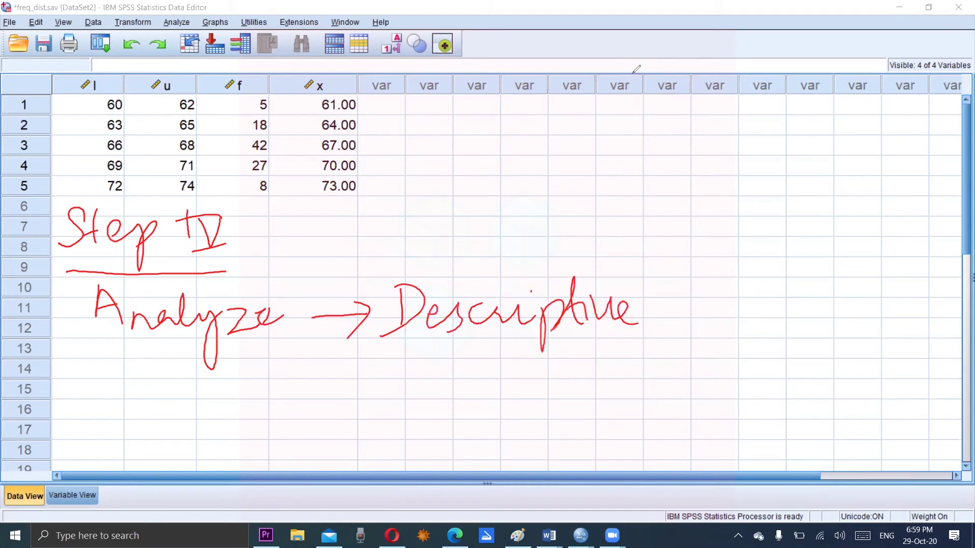
pyautogui.moveTo(723, 284)
pyautogui.mouseDown()
pyautogui.moveTo(703, 328)
pyautogui.moveTo(732, 308)
pyautogui.moveTo(754, 328)
pyautogui.moveTo(800, 327)
pyautogui.moveTo(838, 279)
pyautogui.mouseUp()
pyautogui.moveTo(838, 279)
pyautogui.mouseDown()
pyautogui.moveTo(844, 326)
pyautogui.moveTo(878, 277)
pyautogui.mouseUp()
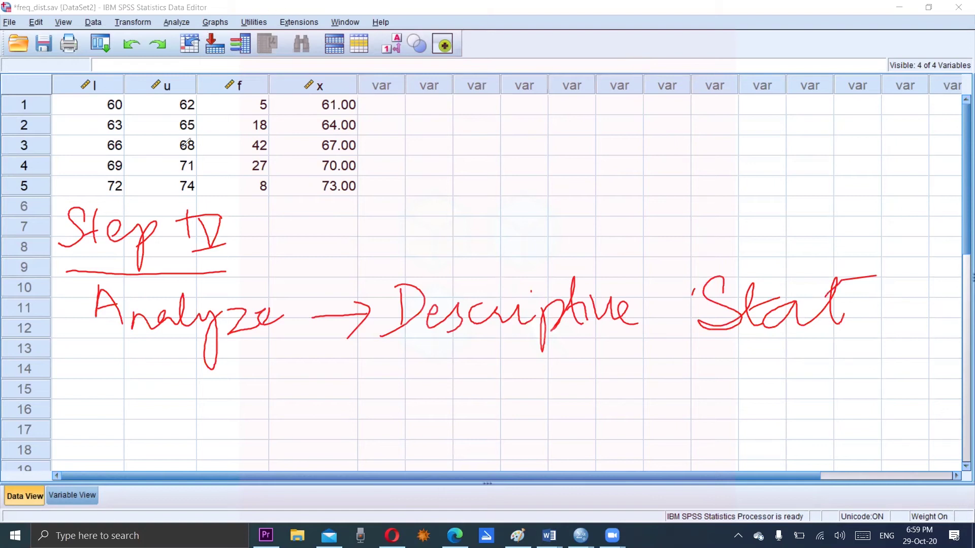
pyautogui.moveTo(895, 308); pyautogui.dragTo(969, 309)
pyautogui.moveTo(937, 293); pyautogui.dragTo(939, 331)
pyautogui.moveTo(80, 358)
pyautogui.mouseDown()
pyautogui.moveTo(81, 407)
pyautogui.moveTo(100, 356)
pyautogui.moveTo(97, 380)
pyautogui.mouseUp()
pyautogui.moveTo(108, 389)
pyautogui.mouseDown()
pyautogui.moveTo(128, 411)
pyautogui.moveTo(157, 388)
pyautogui.moveTo(200, 385)
pyautogui.moveTo(237, 404)
pyautogui.moveTo(314, 388)
pyautogui.moveTo(336, 403)
pyautogui.moveTo(451, 398)
pyautogui.moveTo(434, 419)
pyautogui.mouseUp()
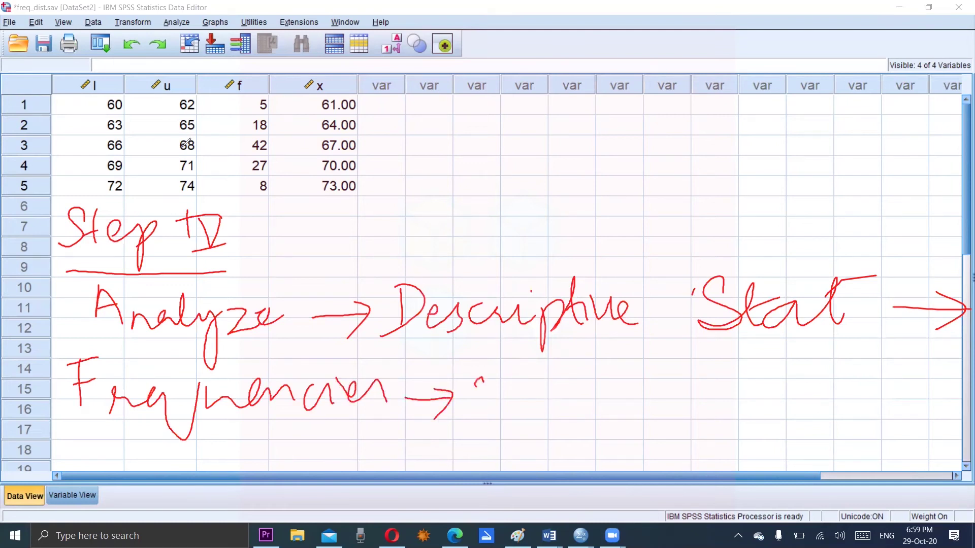
pyautogui.moveTo(480, 379)
pyautogui.mouseDown()
pyautogui.moveTo(468, 408)
pyautogui.moveTo(506, 402)
pyautogui.mouseUp()
pyautogui.moveTo(526, 366)
pyautogui.mouseDown()
pyautogui.moveTo(518, 410)
pyautogui.moveTo(596, 402)
pyautogui.mouseUp()
pyautogui.moveTo(591, 358)
pyautogui.mouseDown()
pyautogui.moveTo(593, 402)
pyautogui.moveTo(629, 378)
pyautogui.moveTo(647, 406)
pyautogui.mouseUp()
pyautogui.moveTo(648, 372)
pyautogui.mouseDown()
pyautogui.moveTo(614, 414)
pyautogui.moveTo(708, 398)
pyautogui.moveTo(696, 420)
pyautogui.mouseUp()
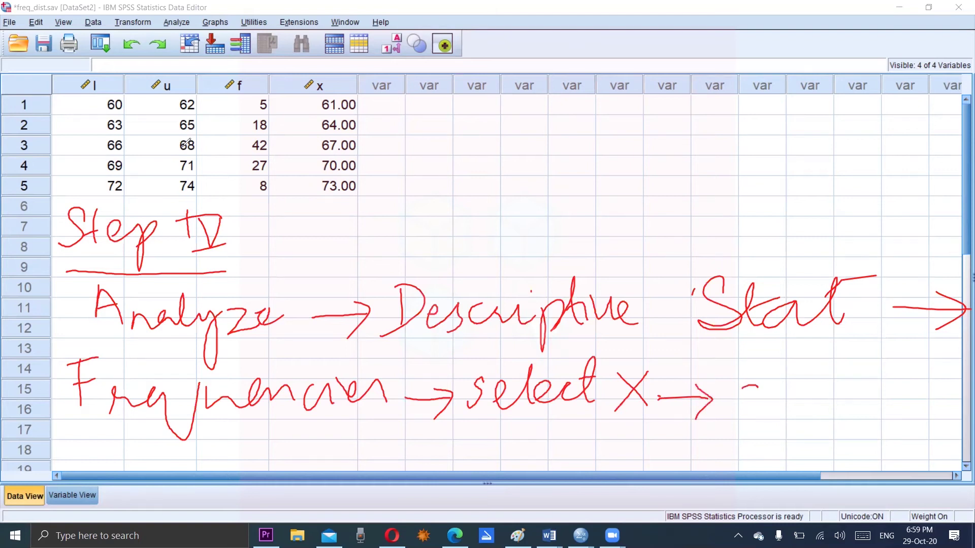
pyautogui.moveTo(759, 385); pyautogui.dragTo(746, 407)
pyautogui.moveTo(770, 369)
pyautogui.mouseDown()
pyautogui.moveTo(783, 401)
pyautogui.moveTo(819, 396)
pyautogui.moveTo(844, 406)
pyautogui.mouseUp()
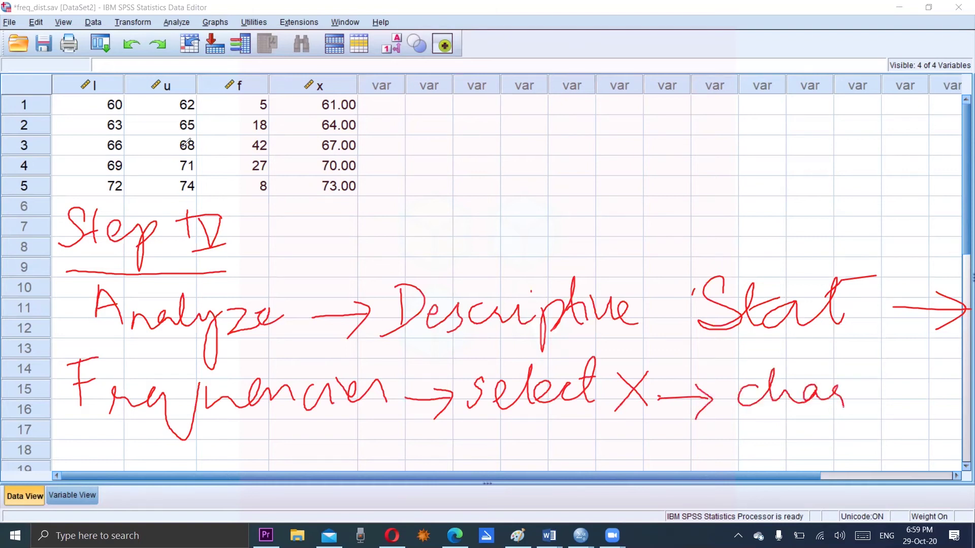
pyautogui.moveTo(873, 352); pyautogui.dragTo(882, 409)
pyautogui.moveTo(875, 369)
pyautogui.mouseDown()
pyautogui.moveTo(904, 370)
pyautogui.moveTo(906, 411)
pyautogui.moveTo(961, 392)
pyautogui.moveTo(939, 407)
pyautogui.mouseUp()
pyautogui.moveTo(212, 456)
pyautogui.mouseDown()
pyautogui.moveTo(225, 450)
pyautogui.moveTo(228, 463)
pyautogui.mouseUp()
pyautogui.moveTo(264, 431)
pyautogui.mouseDown()
pyautogui.moveTo(265, 468)
pyautogui.moveTo(284, 472)
pyautogui.mouseUp()
pyautogui.moveTo(262, 454)
pyautogui.mouseDown()
pyautogui.moveTo(292, 454)
pyautogui.moveTo(320, 472)
pyautogui.mouseUp()
pyautogui.moveTo(335, 431)
pyautogui.mouseDown()
pyautogui.moveTo(341, 472)
pyautogui.moveTo(347, 442)
pyautogui.mouseUp()
pyautogui.moveTo(358, 450)
pyautogui.mouseDown()
pyautogui.moveTo(361, 477)
pyautogui.moveTo(386, 462)
pyautogui.moveTo(396, 500)
pyautogui.mouseUp()
pyautogui.moveTo(393, 447)
pyautogui.mouseDown()
pyautogui.moveTo(468, 471)
pyautogui.moveTo(593, 458)
pyautogui.mouseUp()
pyautogui.moveTo(574, 450); pyautogui.dragTo(576, 475)
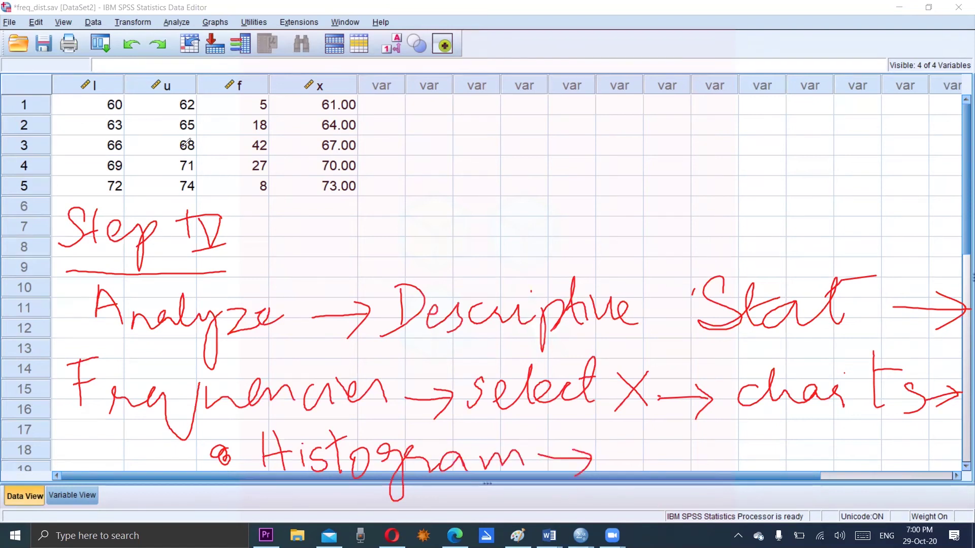
pyautogui.moveTo(640, 446); pyautogui.dragTo(629, 470)
pyautogui.moveTo(647, 454); pyautogui.dragTo(663, 474)
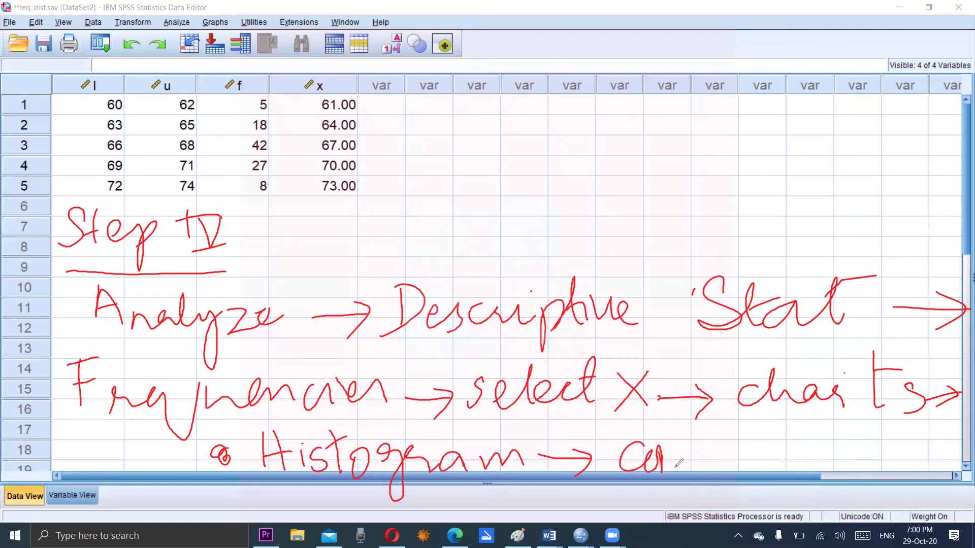
pyautogui.moveTo(663, 457); pyautogui.dragTo(716, 464)
pyautogui.moveTo(724, 455)
pyautogui.mouseDown()
pyautogui.moveTo(725, 477)
pyautogui.moveTo(836, 454)
pyautogui.moveTo(842, 469)
pyautogui.mouseUp()
pyautogui.moveTo(877, 442); pyautogui.dragTo(884, 466)
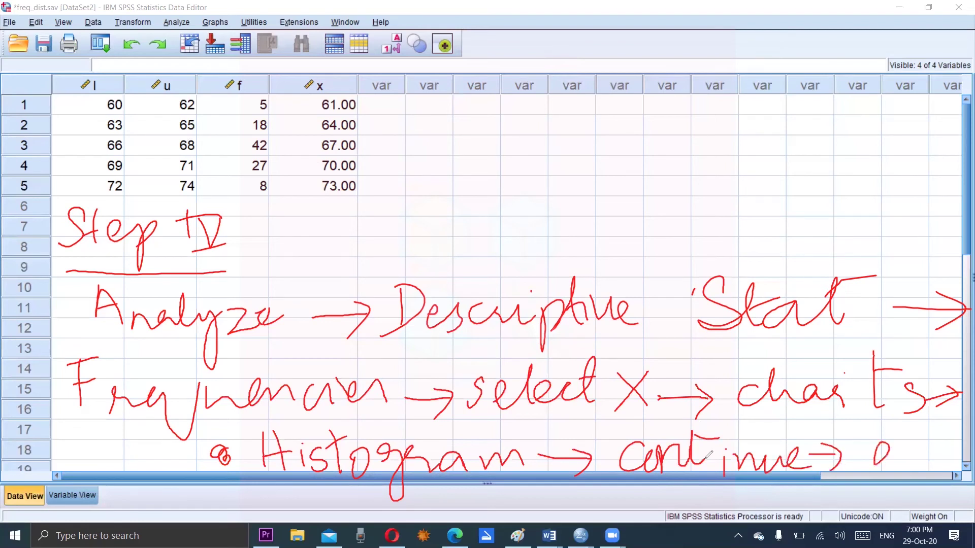
pyautogui.moveTo(904, 432)
pyautogui.mouseDown()
pyautogui.moveTo(909, 470)
pyautogui.moveTo(925, 466)
pyautogui.mouseUp()
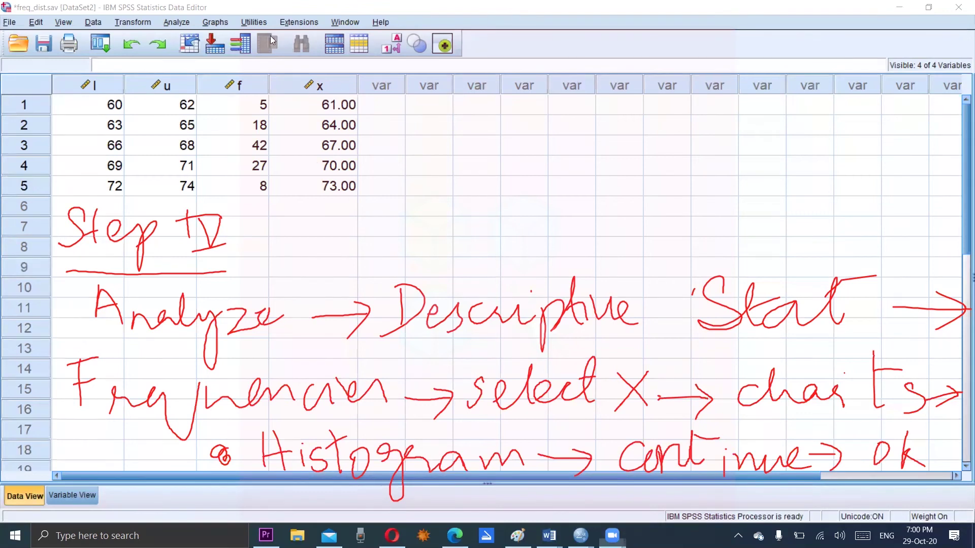
# - Run Frequencies on x after a reset, with a histogram chart requested
pyautogui.click(176, 22)
pyautogui.moveTo(214, 53)
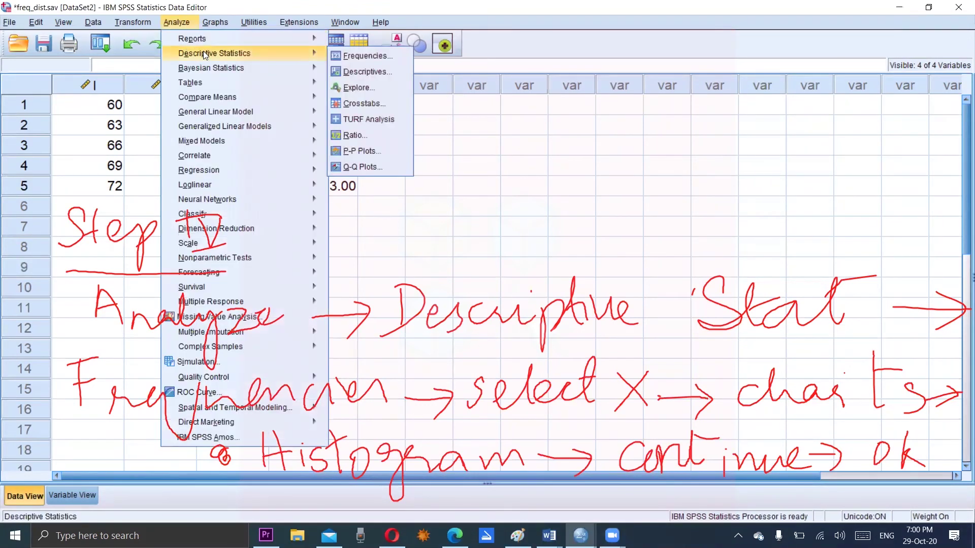
pyautogui.click(364, 55)
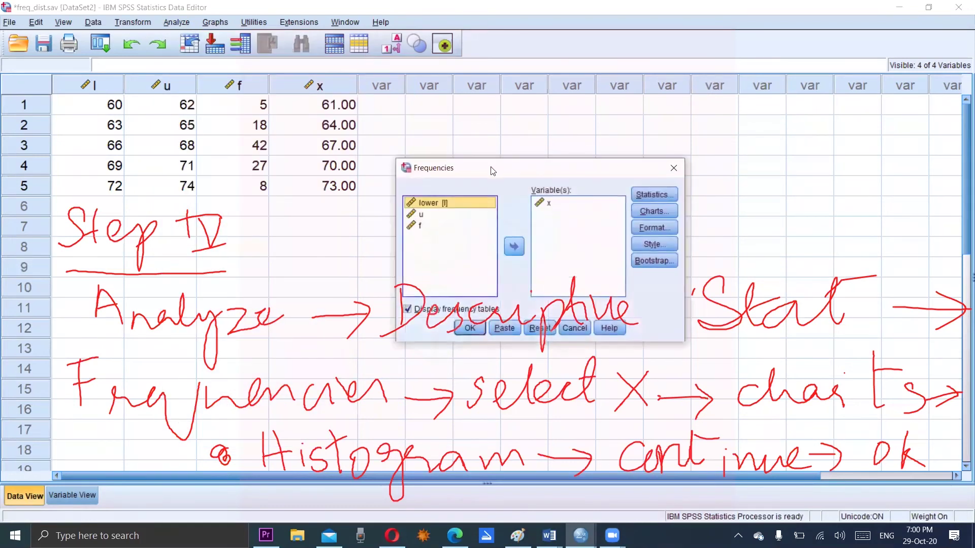
pyautogui.click(539, 328)
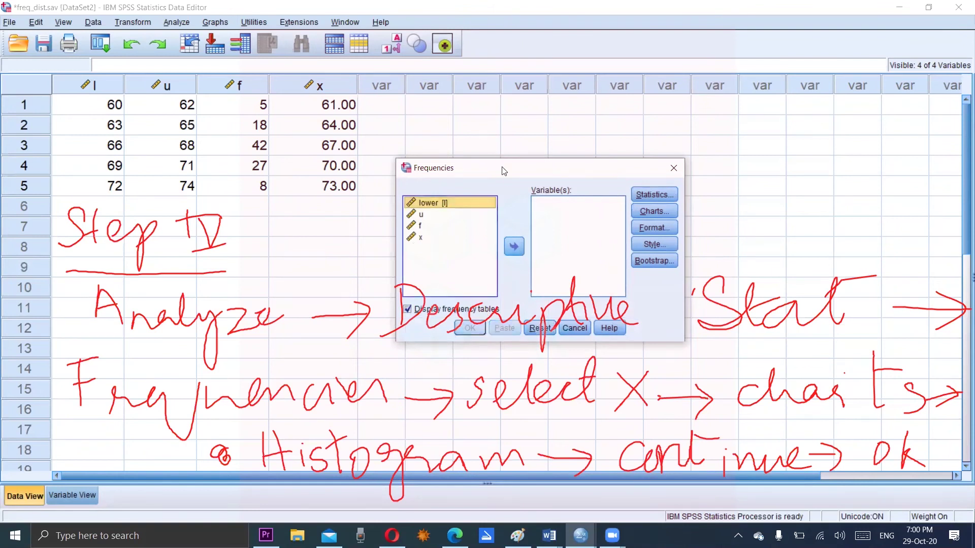
pyautogui.moveTo(501, 168); pyautogui.dragTo(500, 96)
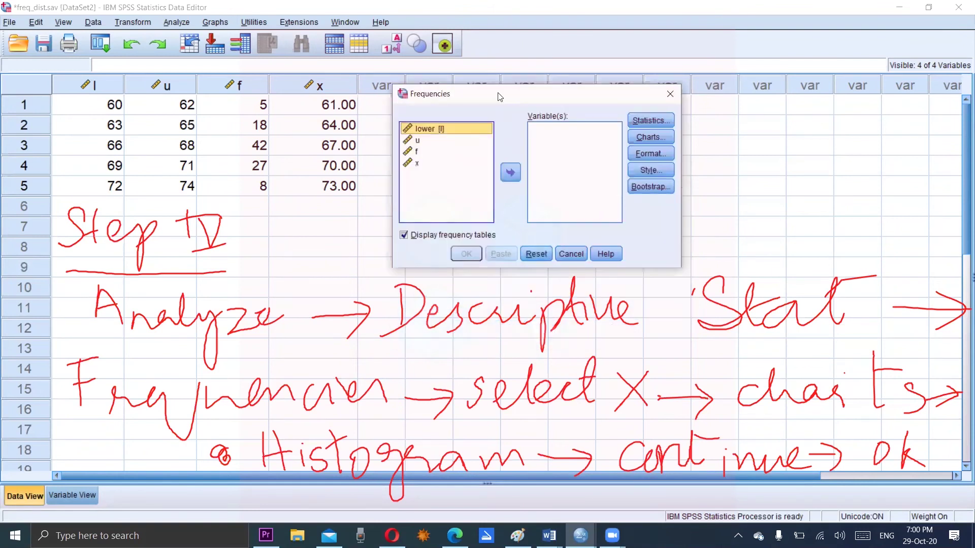
pyautogui.doubleClick(417, 162)
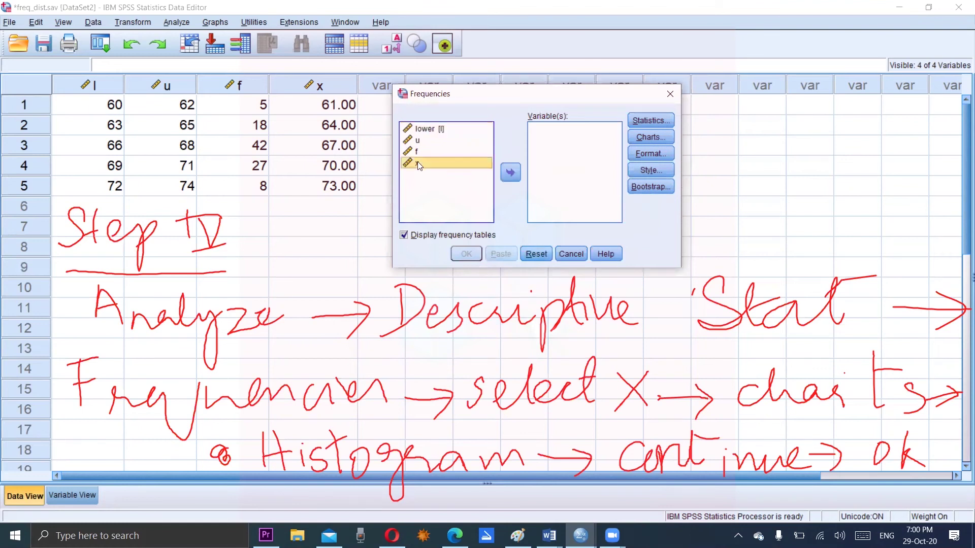
pyautogui.click(650, 139)
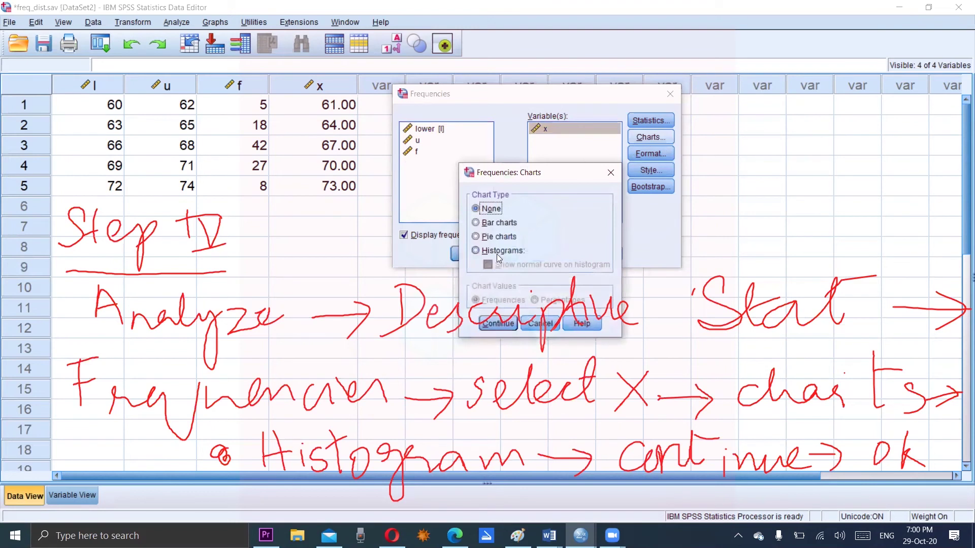
pyautogui.click(475, 251)
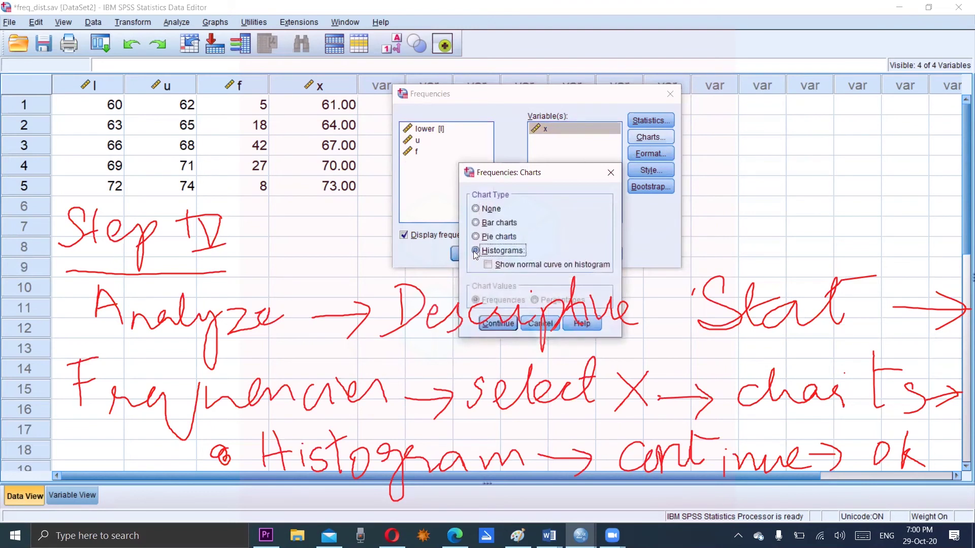
pyautogui.click(496, 324)
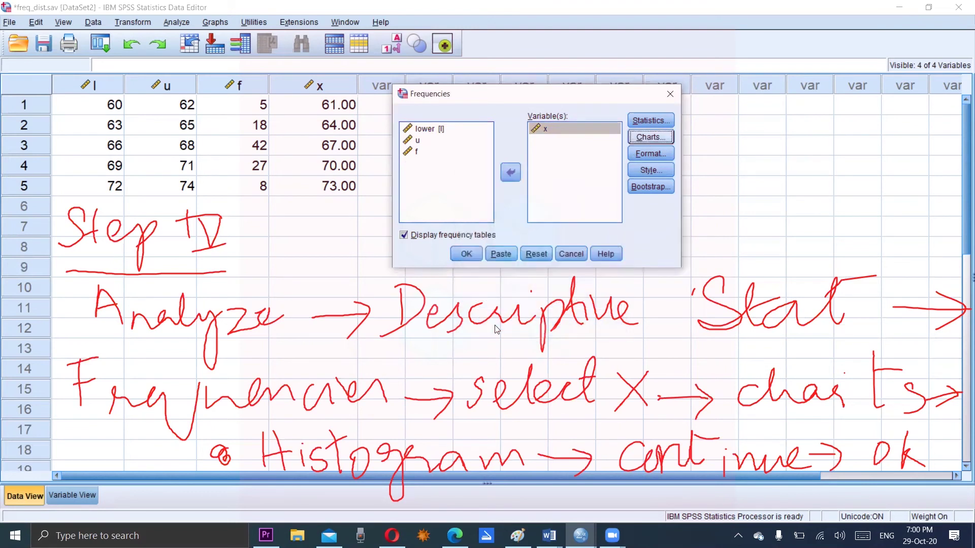
pyautogui.click(466, 254)
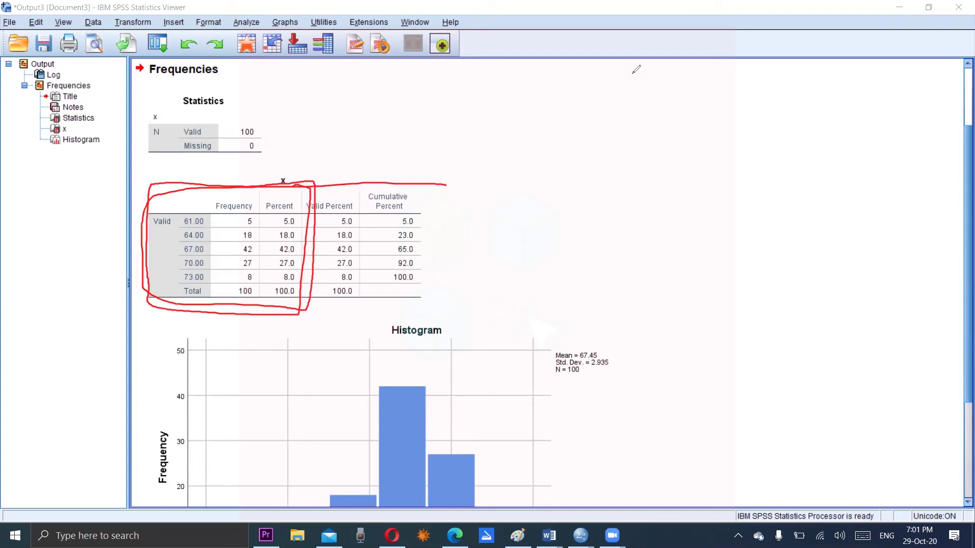
pyautogui.moveTo(463, 175); pyautogui.dragTo(461, 310)
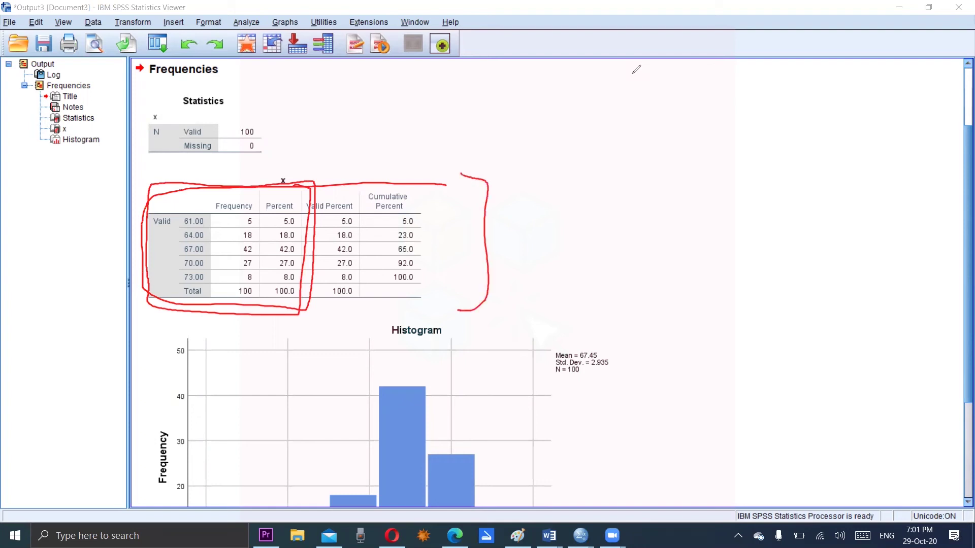
pyautogui.moveTo(181, 198)
pyautogui.mouseDown()
pyautogui.moveTo(199, 215)
pyautogui.moveTo(185, 211)
pyautogui.mouseUp()
pyautogui.moveTo(252, 189)
pyautogui.mouseDown()
pyautogui.moveTo(238, 218)
pyautogui.moveTo(261, 193)
pyautogui.mouseUp()
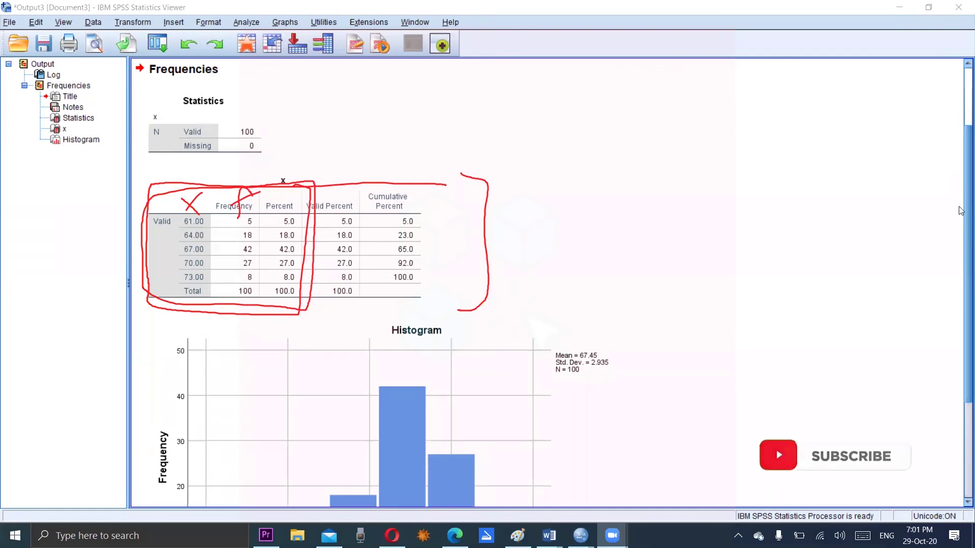
pyautogui.moveTo(960, 211); pyautogui.dragTo(960, 265)
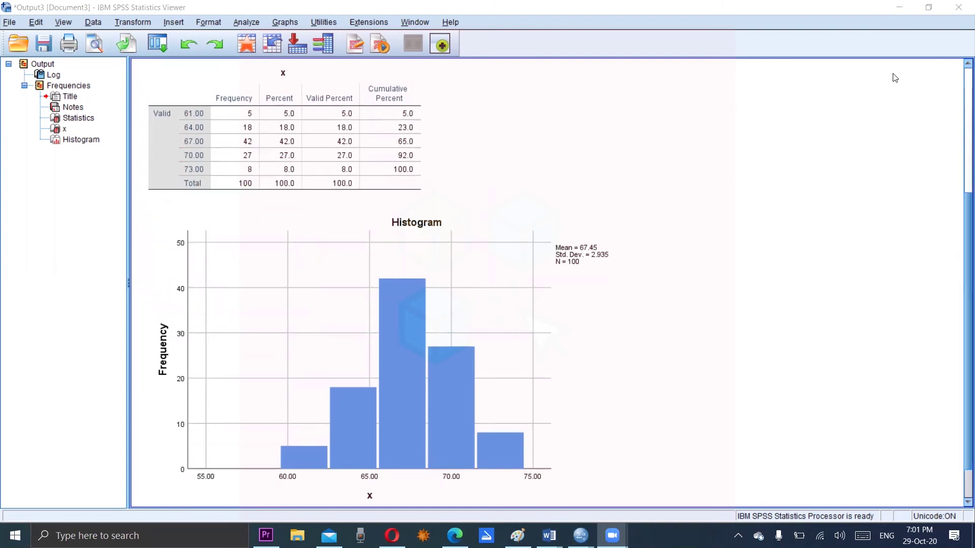
pyautogui.moveTo(458, 202); pyautogui.dragTo(430, 207)
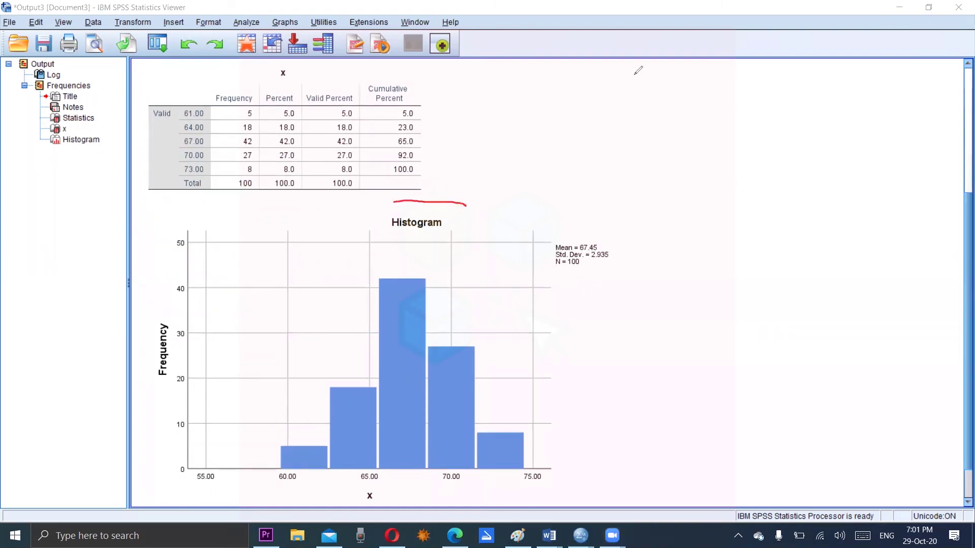
pyautogui.moveTo(160, 301)
pyautogui.mouseDown()
pyautogui.moveTo(149, 359)
pyautogui.moveTo(161, 305)
pyautogui.mouseUp()
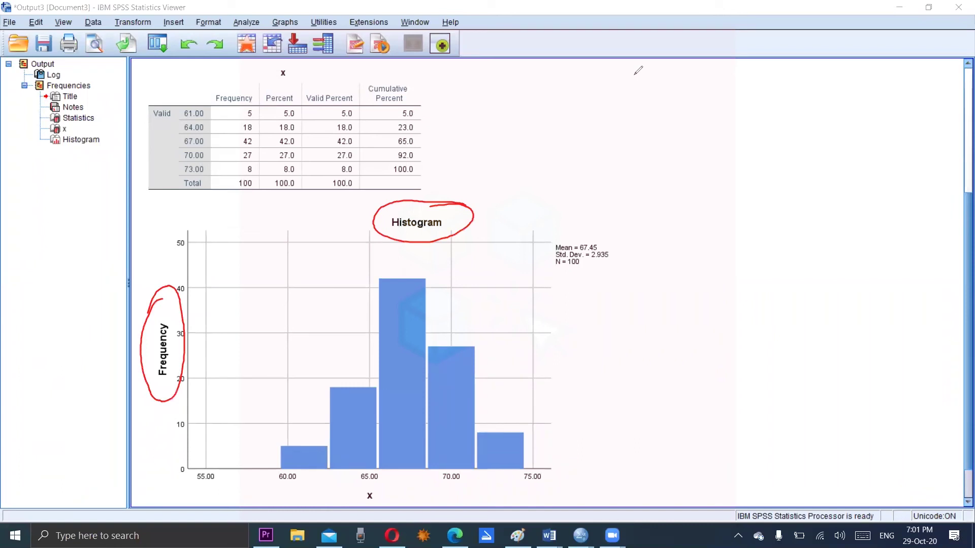